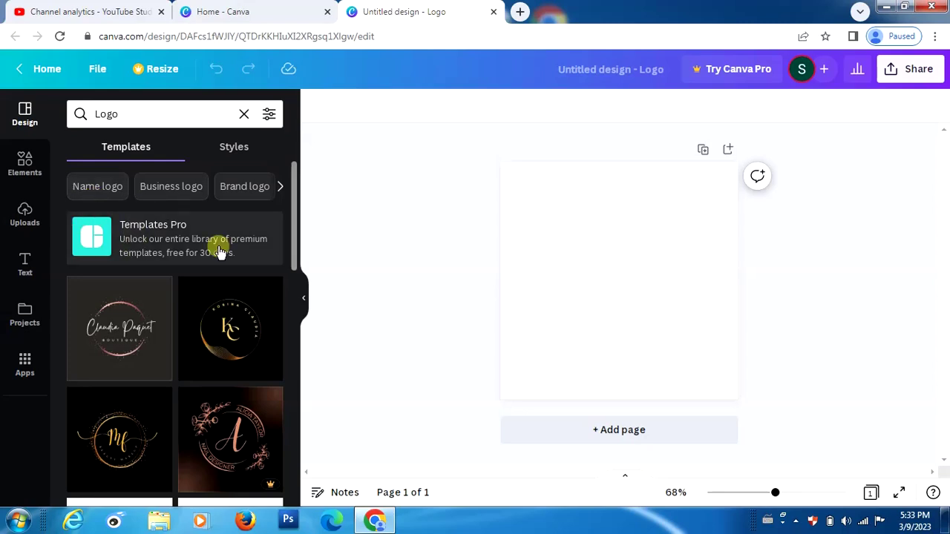
Filter the logo templates by Youtube channel logos and look through the available designs
{"action": "left_click", "coordinate": [280, 190]}
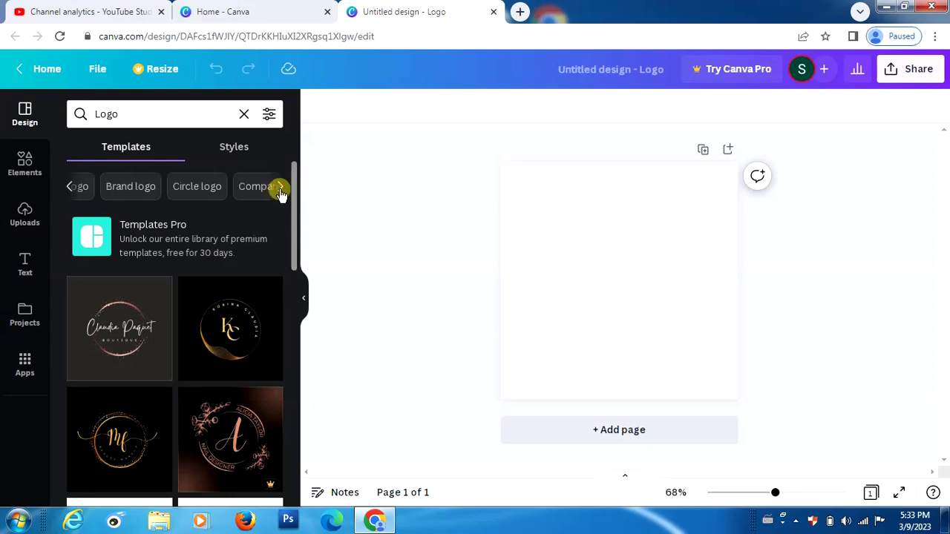
{"action": "left_click", "coordinate": [279, 190]}
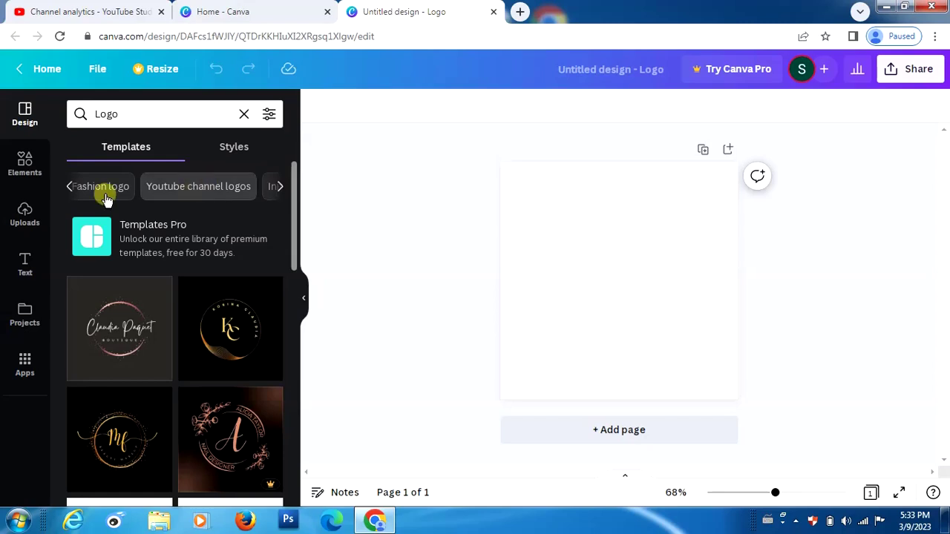
{"action": "left_click", "coordinate": [209, 195]}
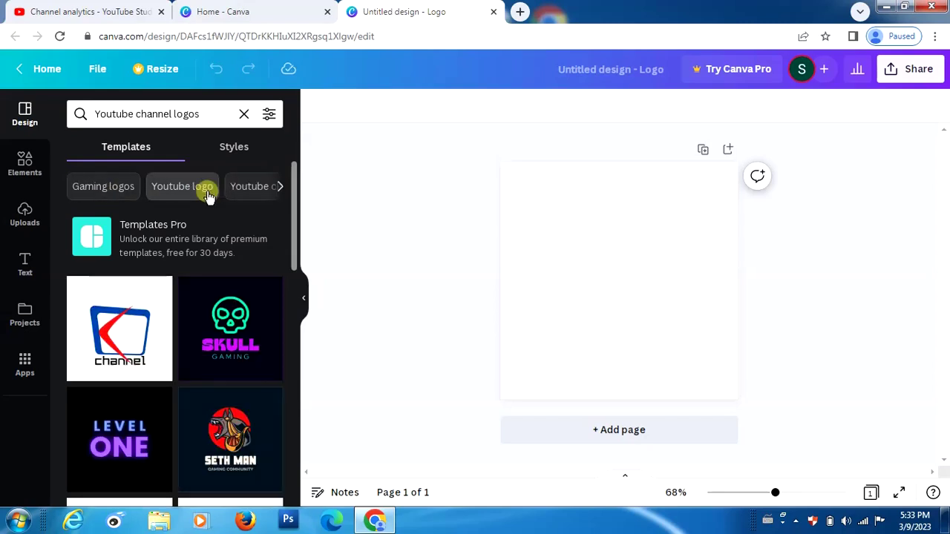
{"action": "left_click", "coordinate": [280, 188]}
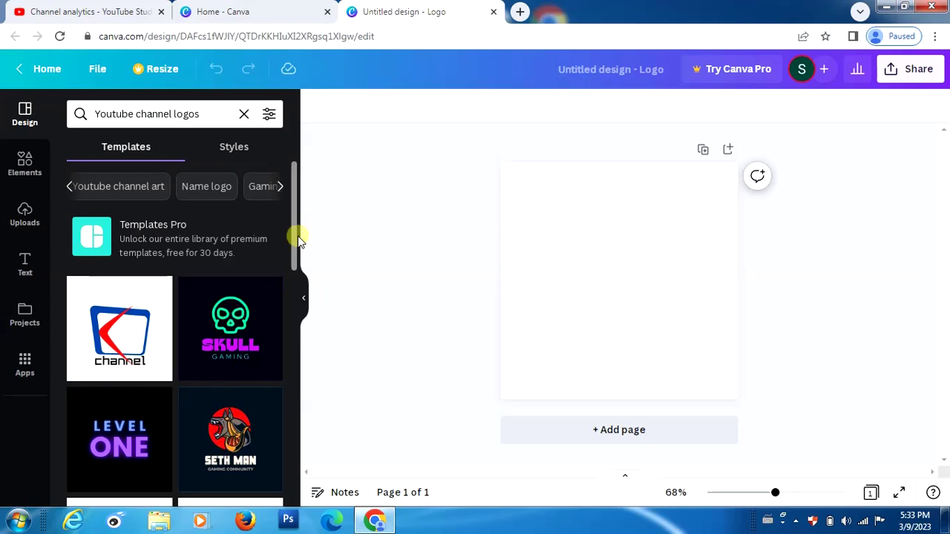
{"action": "left_click_drag", "start_coordinate": [297, 238], "coordinate": [206, 333]}
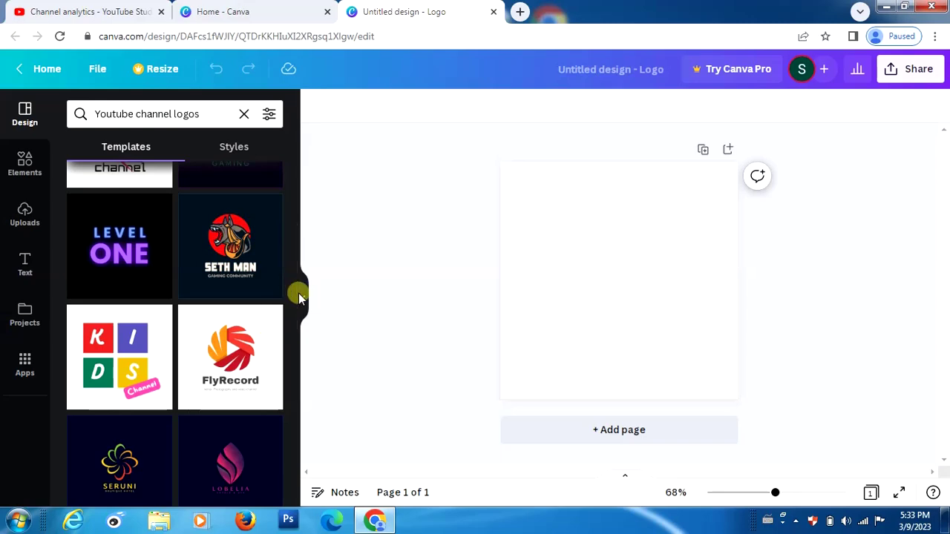
{"action": "left_click_drag", "start_coordinate": [295, 298], "coordinate": [285, 354]}
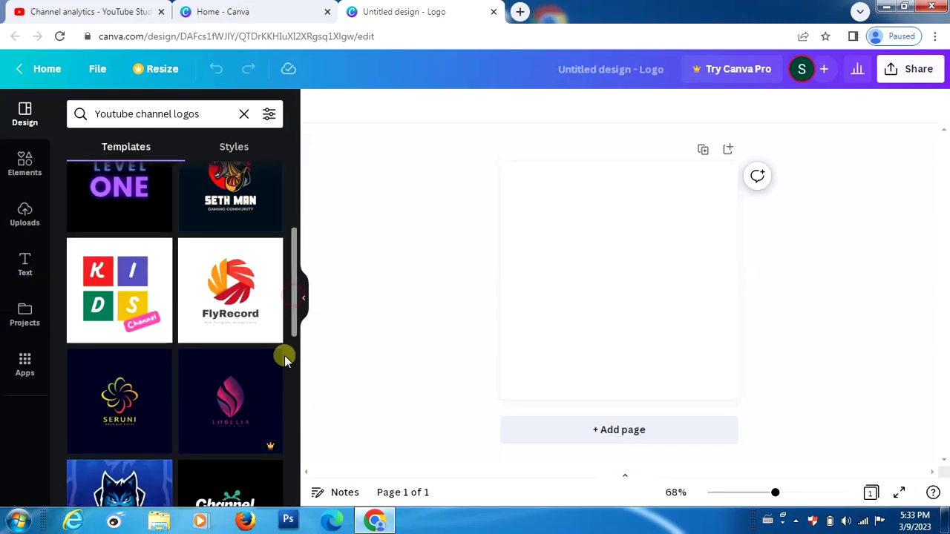
{"action": "scroll", "coordinate": [284, 354], "scroll_direction": "down", "scroll_amount": 2}
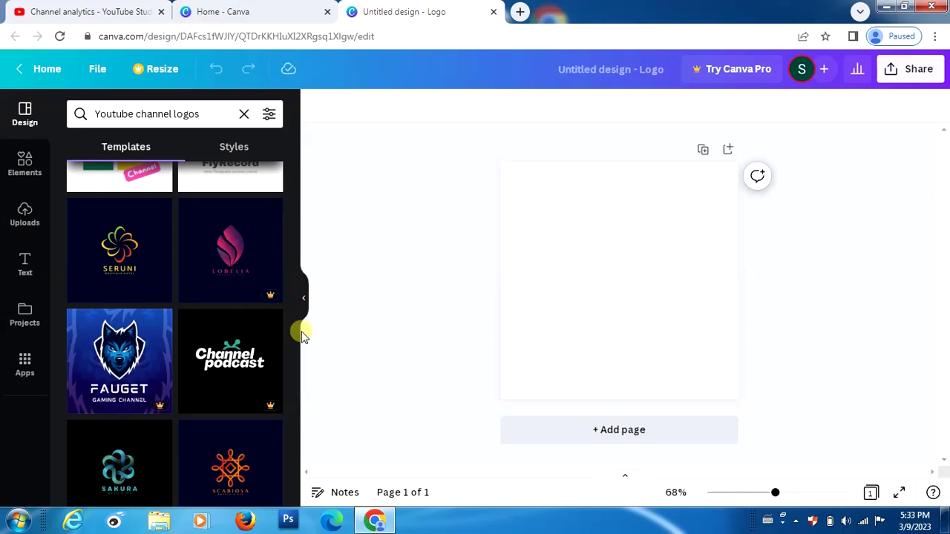
{"action": "left_click_drag", "start_coordinate": [293, 328], "coordinate": [297, 235]}
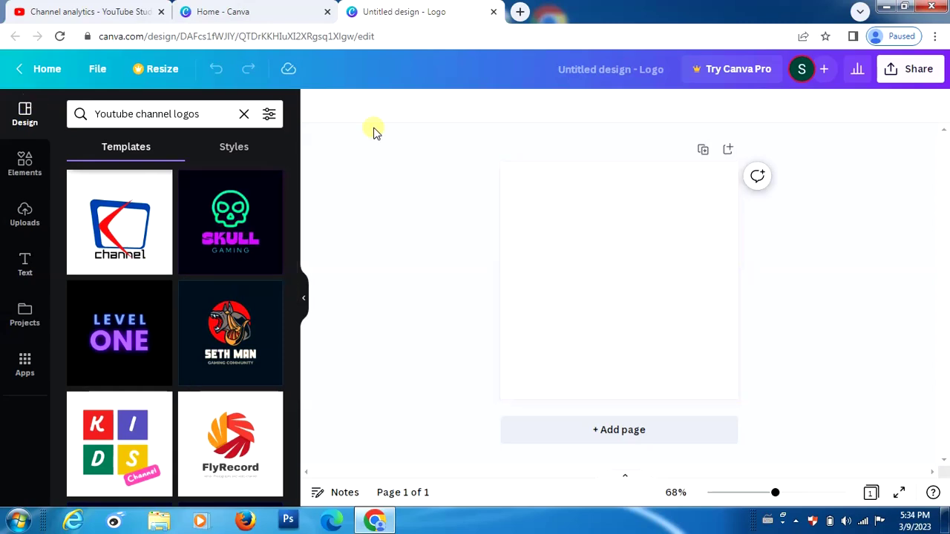
Set the blank page's background to the default solid yellow
{"action": "left_click", "coordinate": [22, 177]}
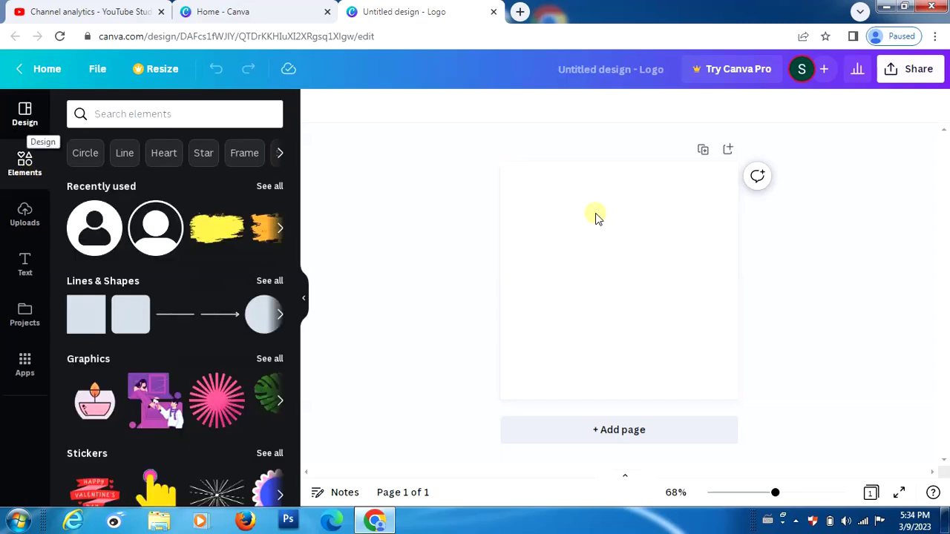
{"action": "left_click", "coordinate": [599, 271]}
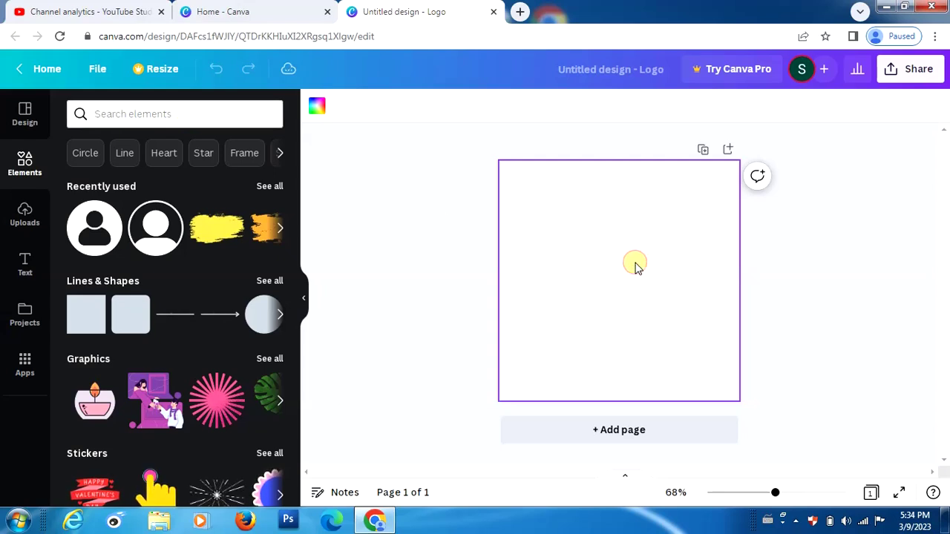
{"action": "left_click", "coordinate": [316, 108]}
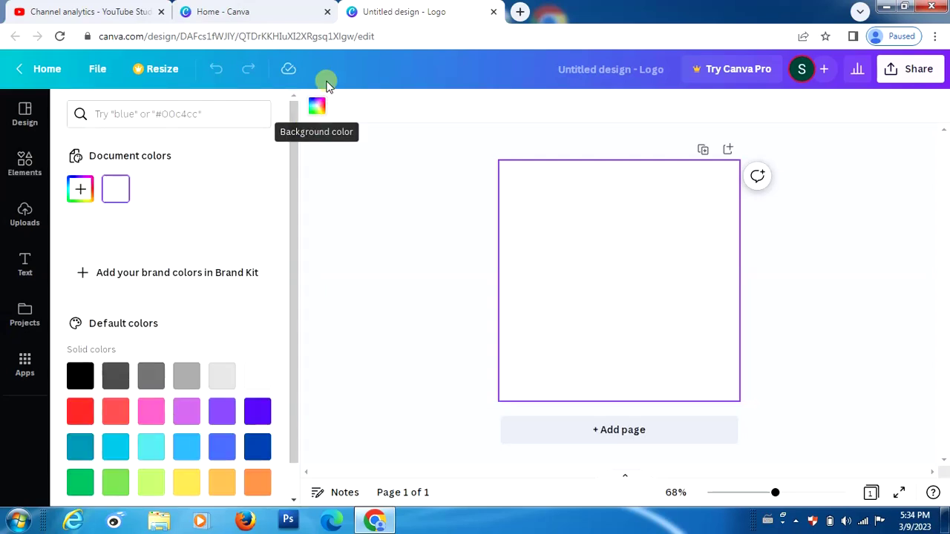
{"action": "left_click", "coordinate": [187, 484]}
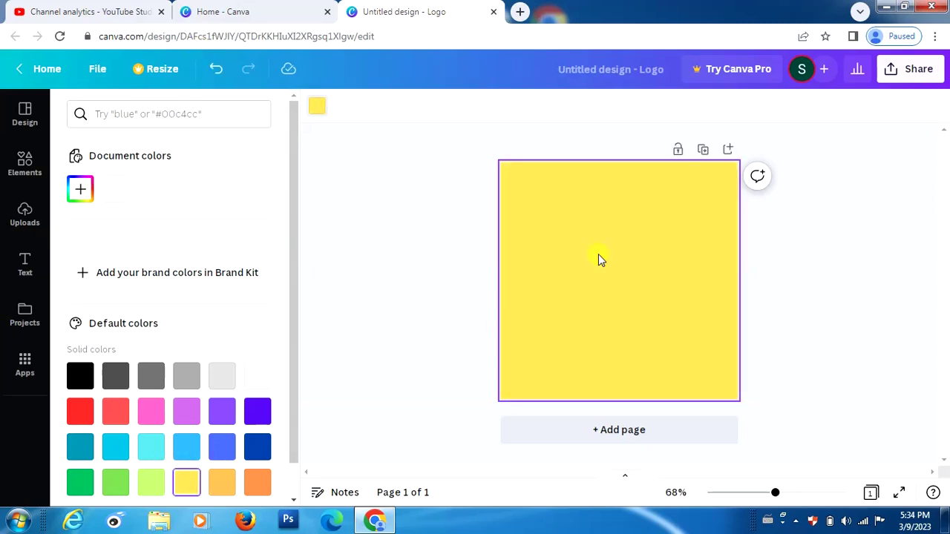
Add a heading to the yellow page and replace its text with "S"
{"action": "left_click", "coordinate": [25, 265]}
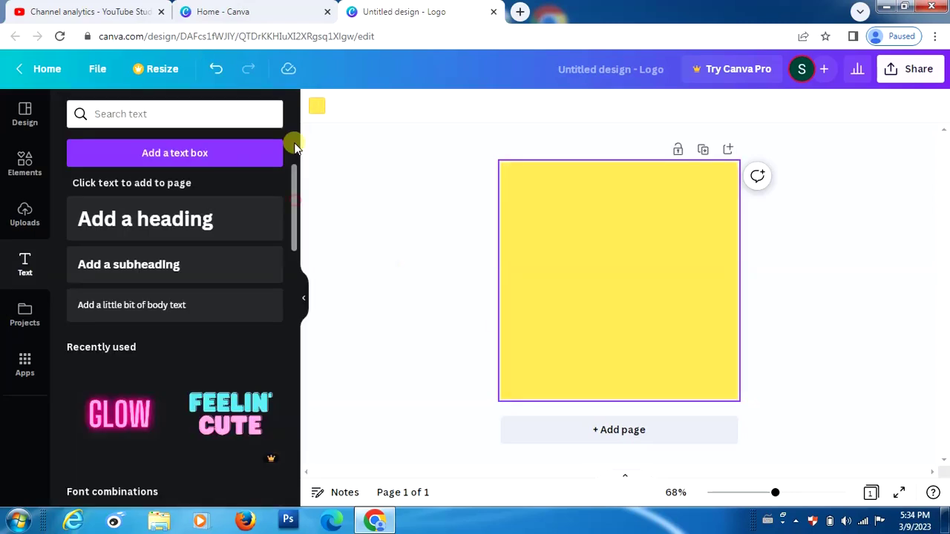
{"action": "left_click", "coordinate": [158, 223]}
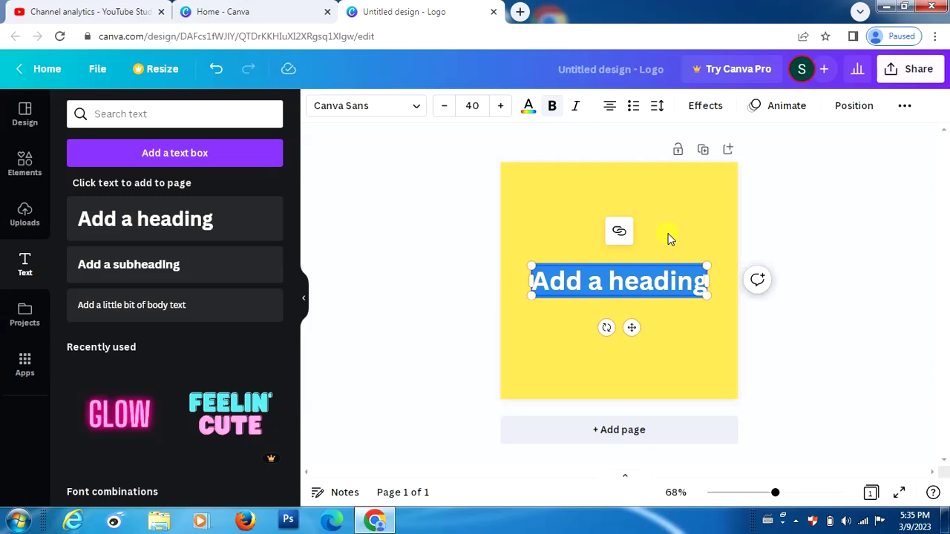
{"action": "type", "text": "S"}
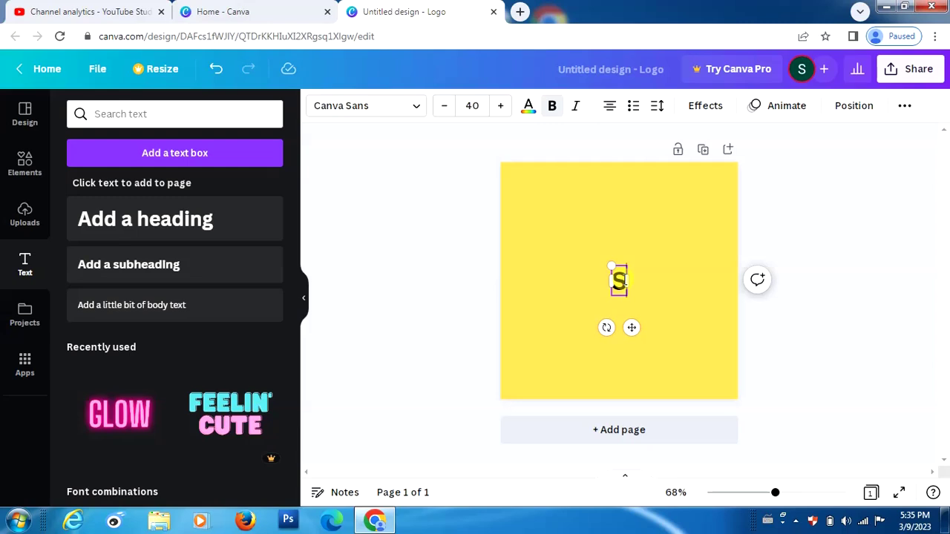
Change the letter S to a custom strong red color
{"action": "double_click", "coordinate": [618, 281]}
{"action": "left_click", "coordinate": [527, 106]}
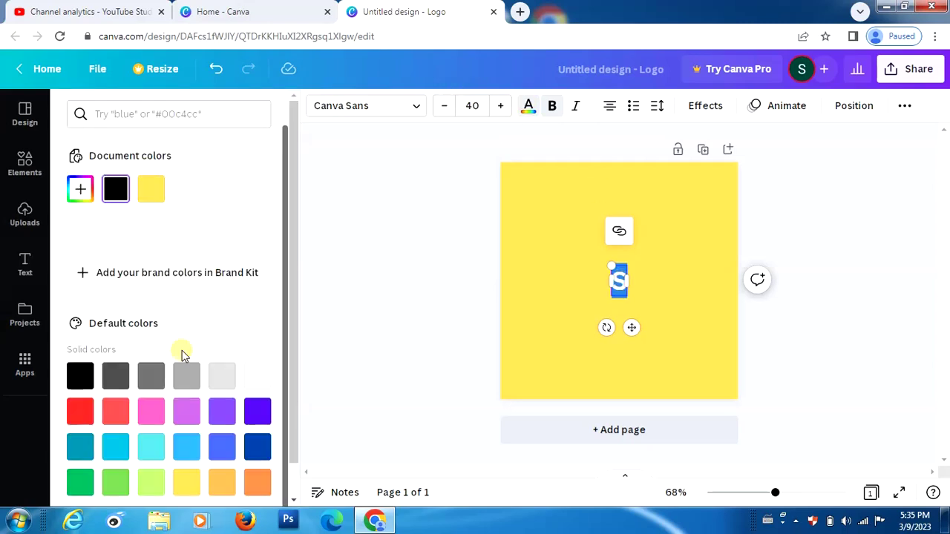
{"action": "left_click", "coordinate": [80, 190]}
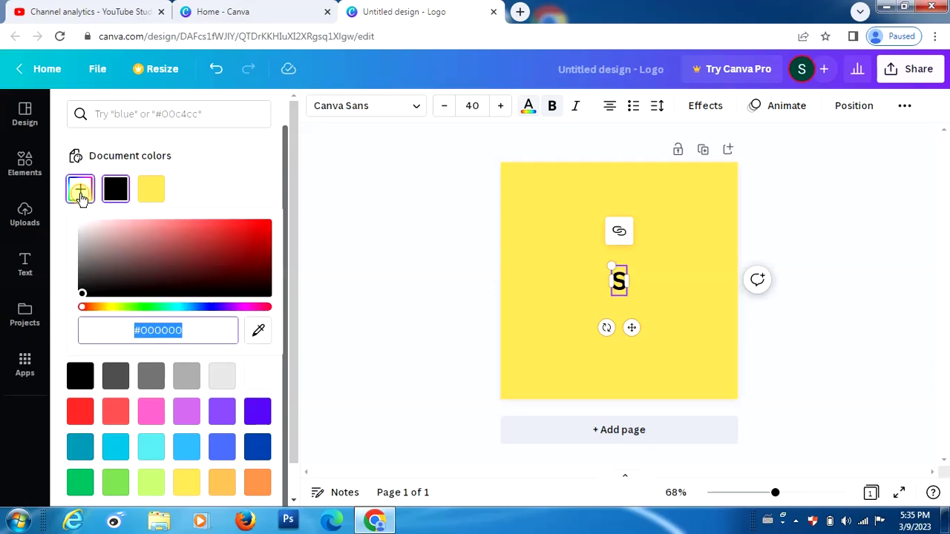
{"action": "left_click_drag", "start_coordinate": [222, 247], "coordinate": [260, 230]}
{"action": "left_click", "coordinate": [639, 262]}
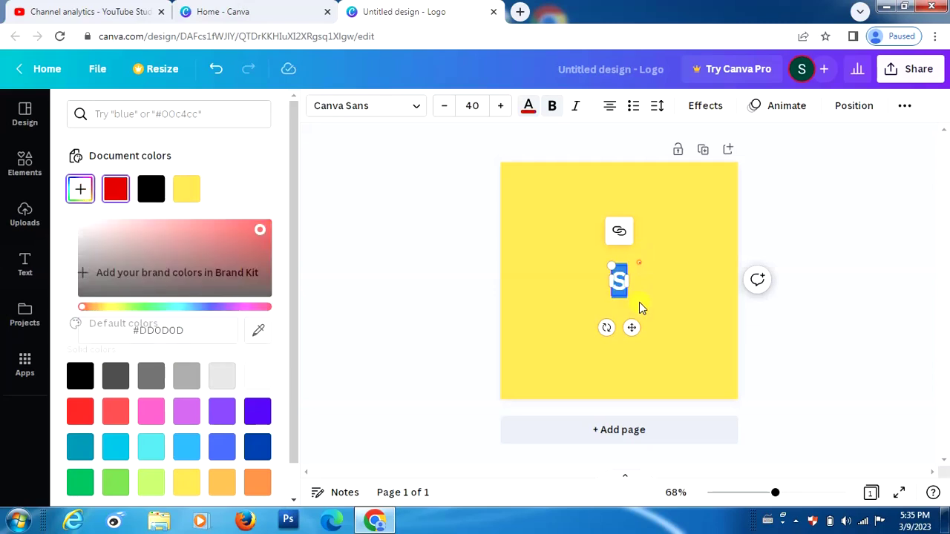
{"action": "left_click", "coordinate": [686, 295]}
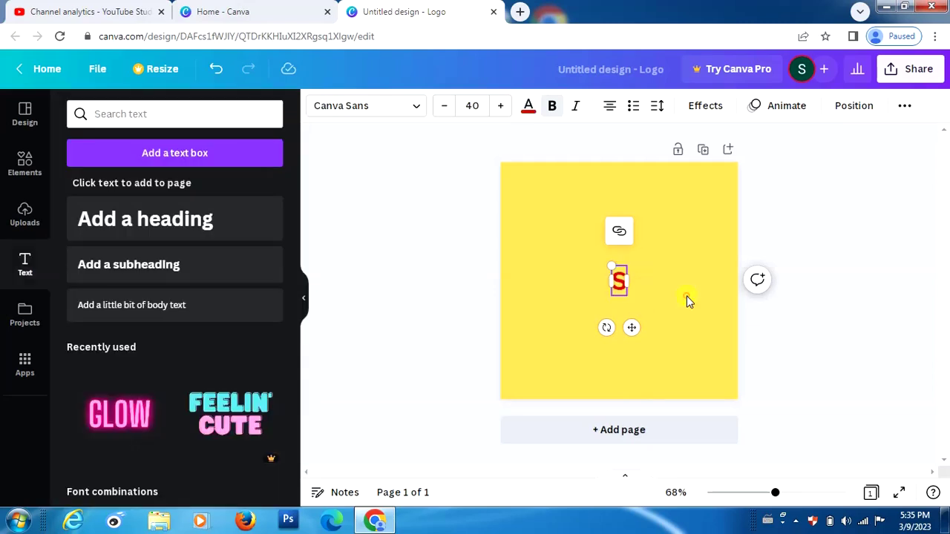
Increase the font size of the letter S to 63
{"action": "left_click", "coordinate": [619, 283]}
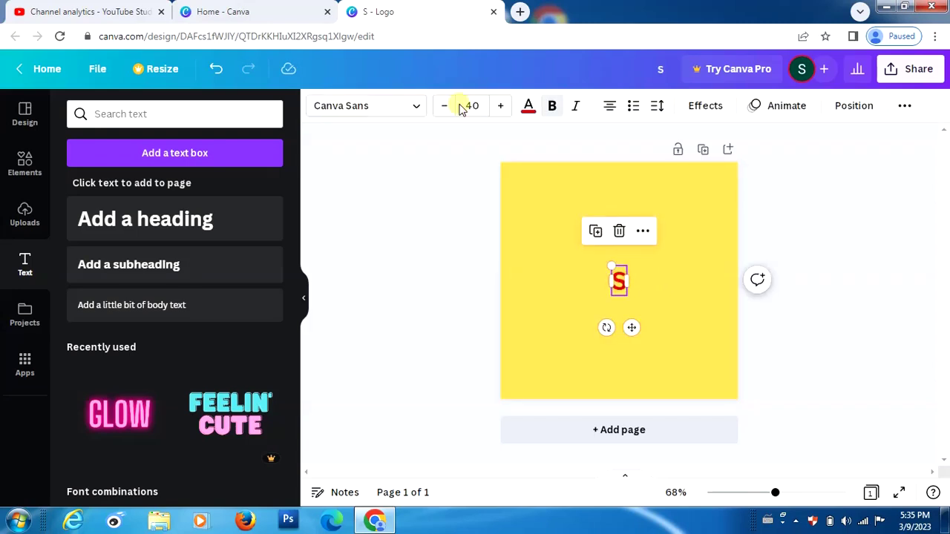
{"action": "left_click", "coordinate": [500, 106]}
{"action": "left_click", "coordinate": [501, 106]}
{"action": "left_click", "coordinate": [502, 109]}
{"action": "left_click", "coordinate": [502, 108]}
{"action": "left_click", "coordinate": [501, 108]}
{"action": "left_click", "coordinate": [501, 109]}
{"action": "left_click", "coordinate": [502, 108]}
{"action": "left_click", "coordinate": [502, 108]}
{"action": "left_click", "coordinate": [502, 109]}
{"action": "left_click", "coordinate": [502, 108]}
{"action": "left_click", "coordinate": [501, 108]}
{"action": "left_click", "coordinate": [501, 108]}
{"action": "left_click", "coordinate": [502, 108]}
{"action": "left_click", "coordinate": [501, 108]}
{"action": "left_click", "coordinate": [502, 109]}
{"action": "left_click", "coordinate": [501, 108]}
{"action": "left_click", "coordinate": [501, 109]}
{"action": "left_click", "coordinate": [501, 108]}
{"action": "left_click", "coordinate": [501, 108]}
{"action": "left_click", "coordinate": [501, 108]}
{"action": "left_click", "coordinate": [502, 108]}
{"action": "left_click", "coordinate": [502, 108]}
{"action": "left_click", "coordinate": [501, 108]}
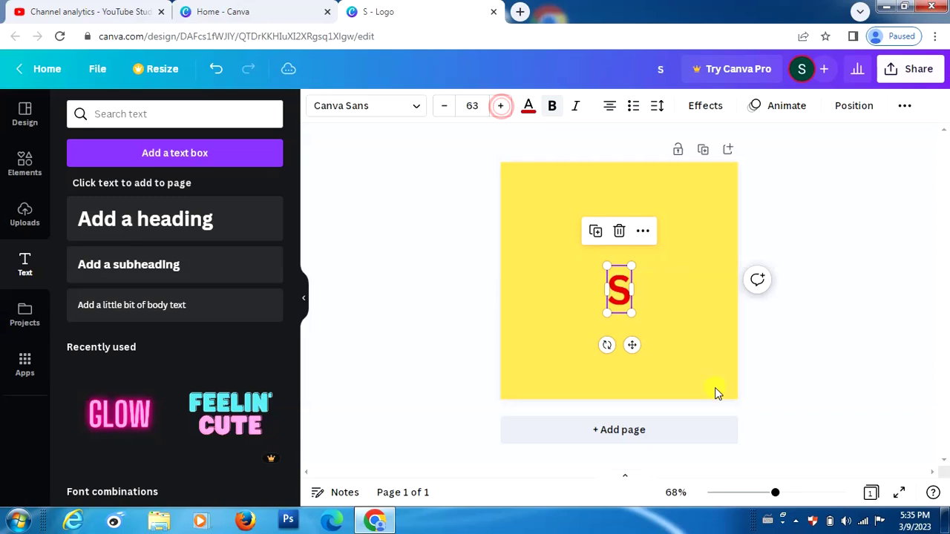
Enlarge the letter S to a font size of about 136 and shift it slightly left of the page center
{"action": "left_click", "coordinate": [663, 260]}
{"action": "left_click", "coordinate": [626, 295]}
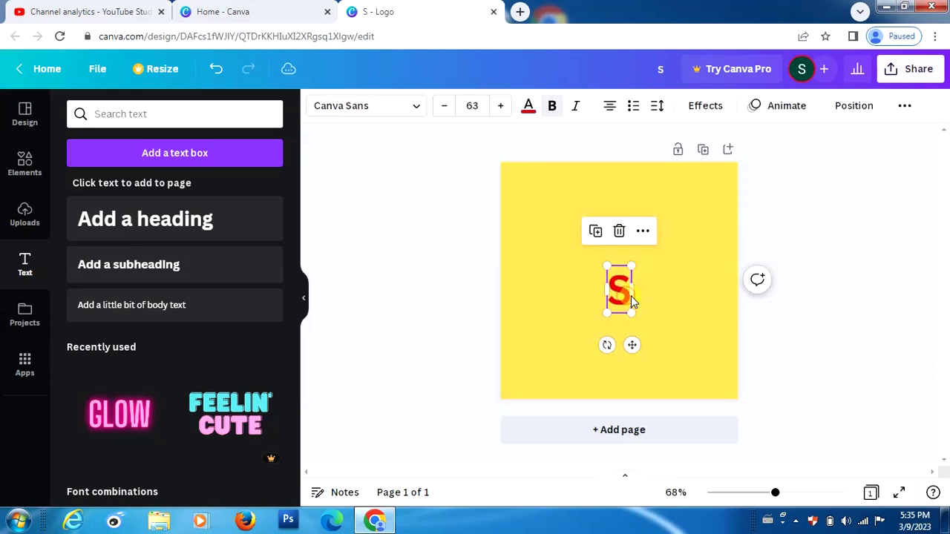
{"action": "left_click_drag", "start_coordinate": [630, 267], "coordinate": [668, 213]}
{"action": "left_click_drag", "start_coordinate": [622, 265], "coordinate": [585, 265]}
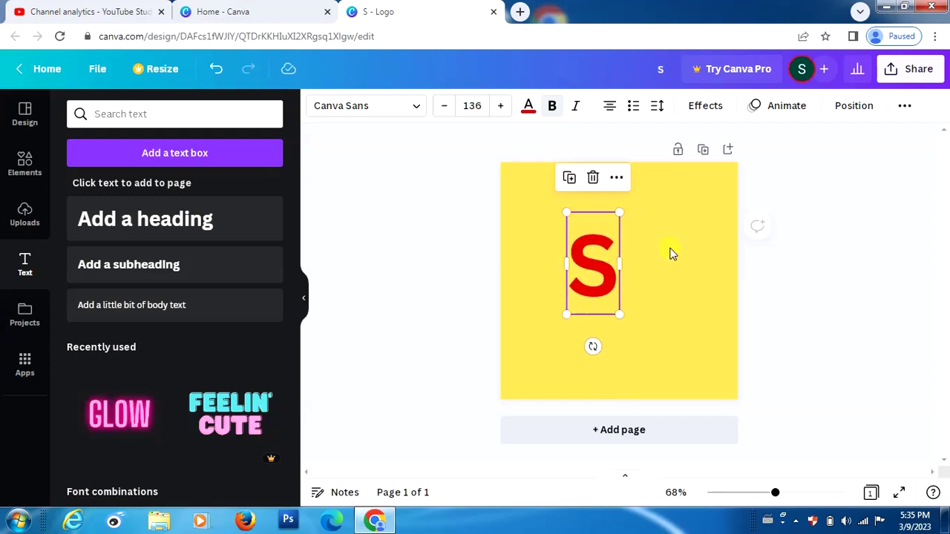
Scale the letter S down to a font size of about 119
{"action": "left_click", "coordinate": [655, 300]}
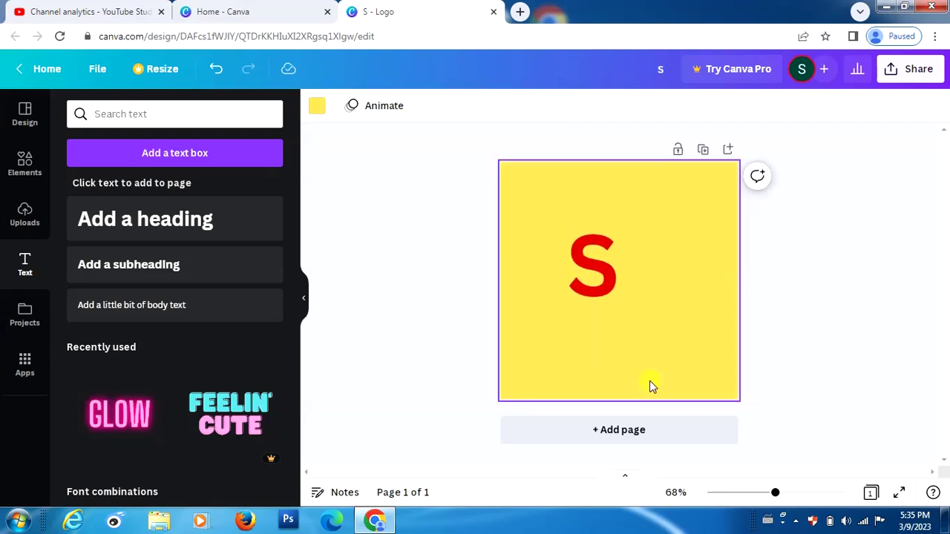
{"action": "left_click", "coordinate": [605, 233]}
{"action": "left_click_drag", "start_coordinate": [621, 207], "coordinate": [616, 221]}
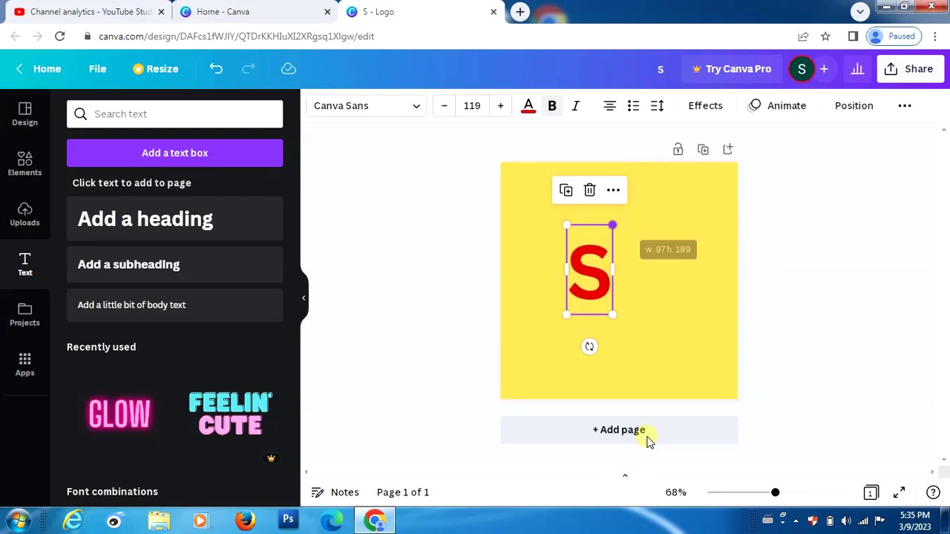
{"action": "left_click", "coordinate": [656, 363]}
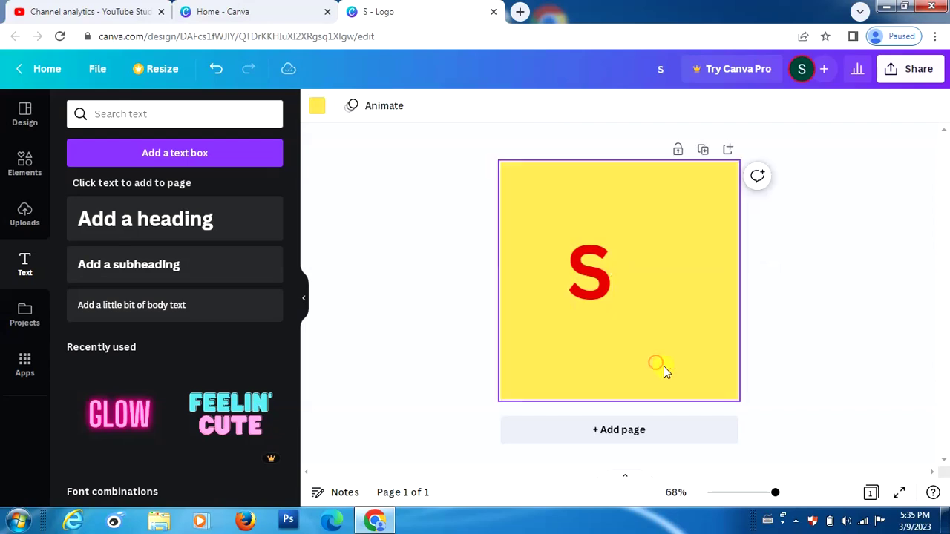
Apply the Shadow effect to the letter S with offset 86 and direction 136
{"action": "left_click", "coordinate": [583, 271]}
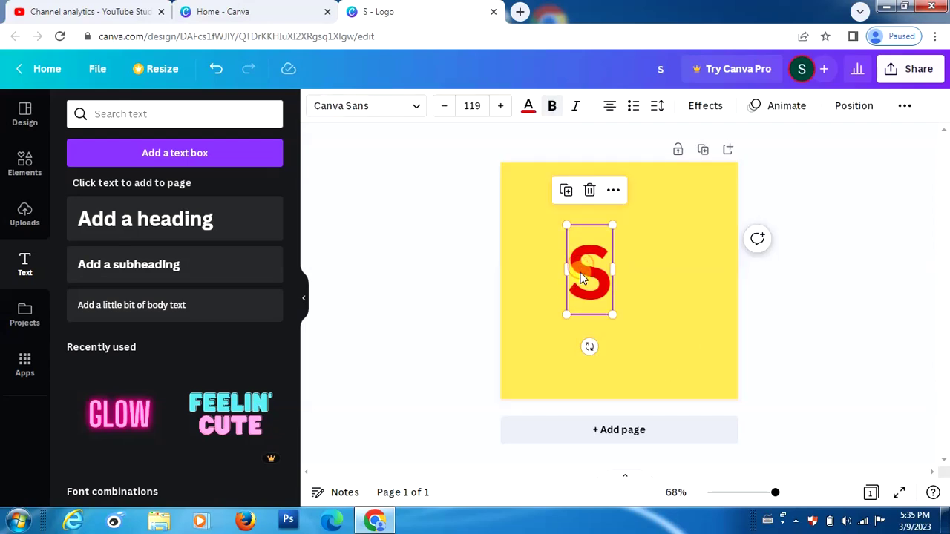
{"action": "left_click", "coordinate": [700, 108]}
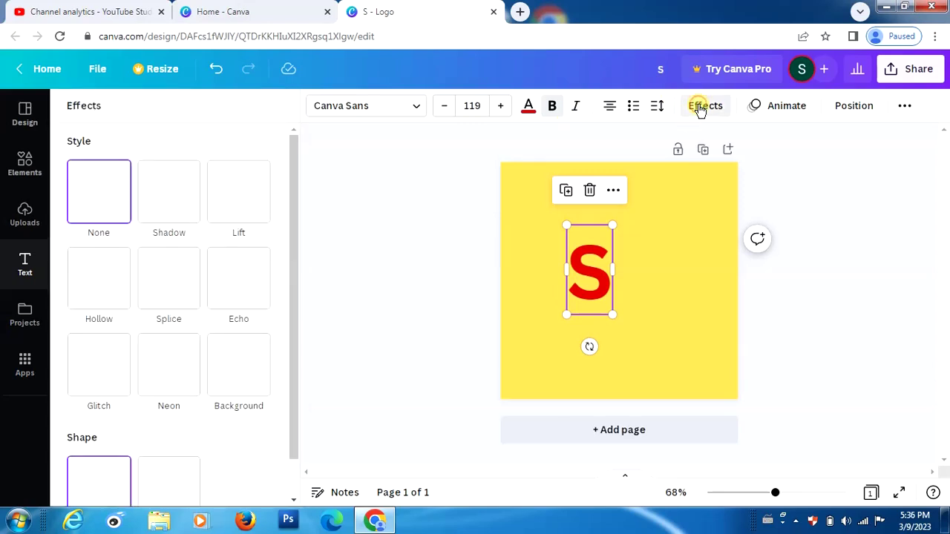
{"action": "left_click", "coordinate": [176, 204]}
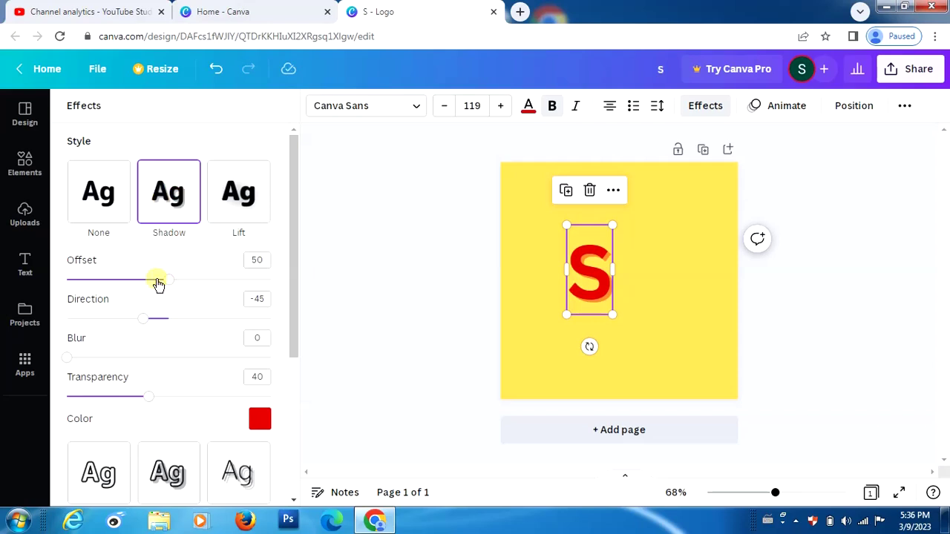
{"action": "left_click_drag", "start_coordinate": [169, 282], "coordinate": [197, 282]}
{"action": "left_click_drag", "start_coordinate": [136, 322], "coordinate": [229, 321]}
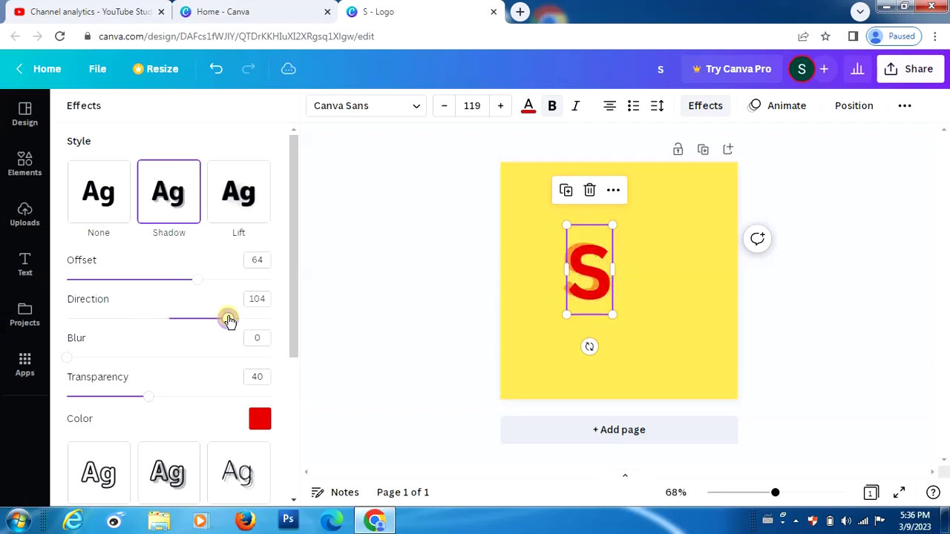
{"action": "left_click_drag", "start_coordinate": [202, 287], "coordinate": [242, 279]}
{"action": "left_click", "coordinate": [230, 320]}
{"action": "left_click_drag", "start_coordinate": [239, 322], "coordinate": [248, 320]}
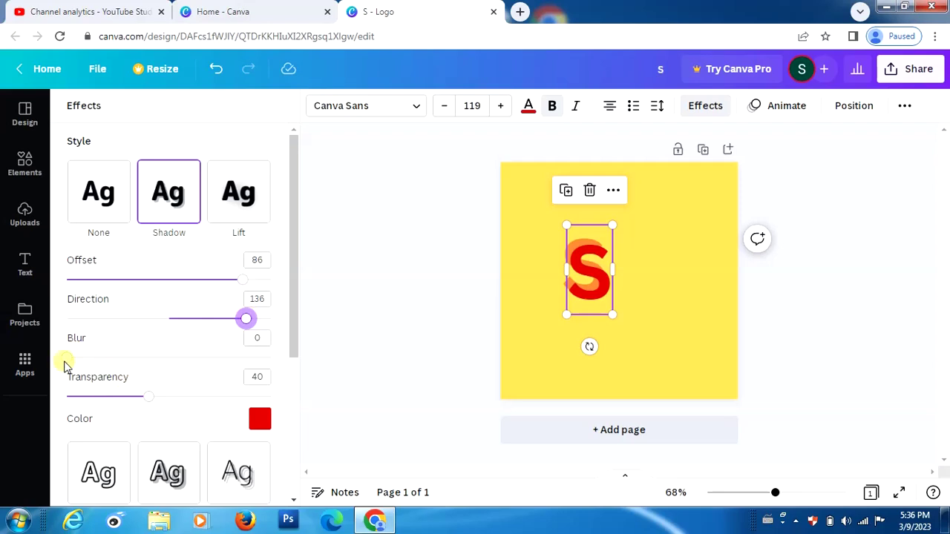
Set the letter's shadow blur to 1 and transparency to 39, and close the effect settings
{"action": "mouse_move", "coordinate": [68, 362]}
{"action": "left_mouse_down"}
{"action": "mouse_move", "coordinate": [156, 363]}
{"action": "mouse_move", "coordinate": [161, 375]}
{"action": "mouse_move", "coordinate": [68, 361]}
{"action": "left_mouse_up"}
{"action": "mouse_move", "coordinate": [147, 399]}
{"action": "left_mouse_down"}
{"action": "mouse_move", "coordinate": [205, 405]}
{"action": "mouse_move", "coordinate": [134, 405]}
{"action": "mouse_move", "coordinate": [149, 405]}
{"action": "left_mouse_up"}
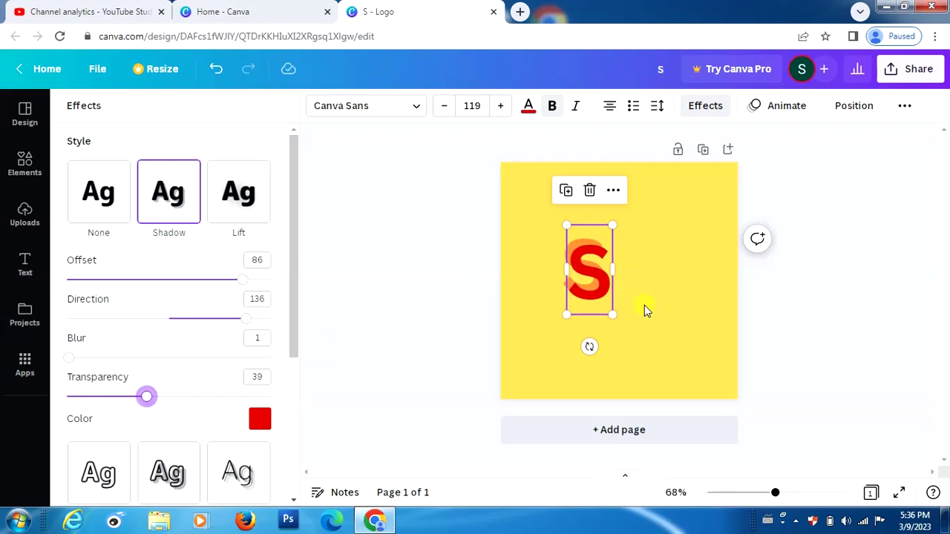
{"action": "left_click", "coordinate": [708, 107]}
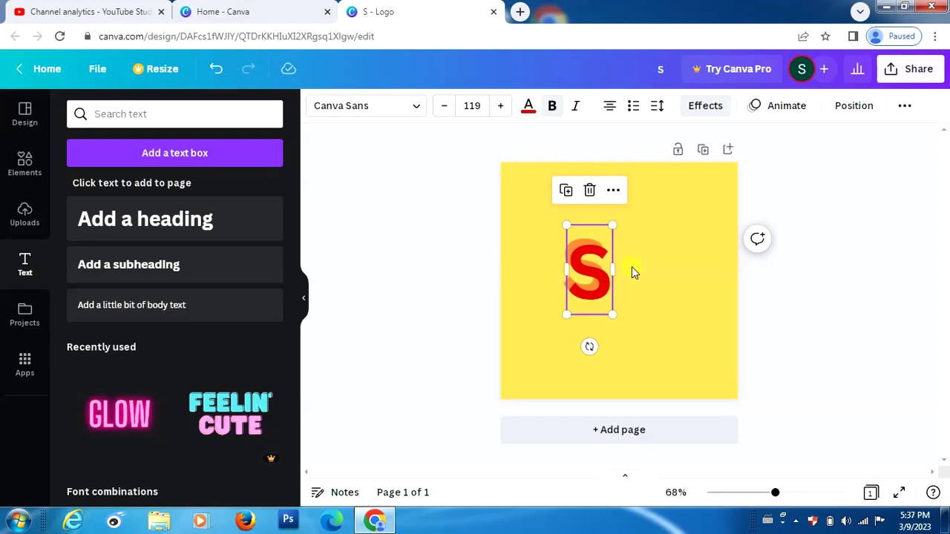
{"action": "left_click", "coordinate": [631, 343]}
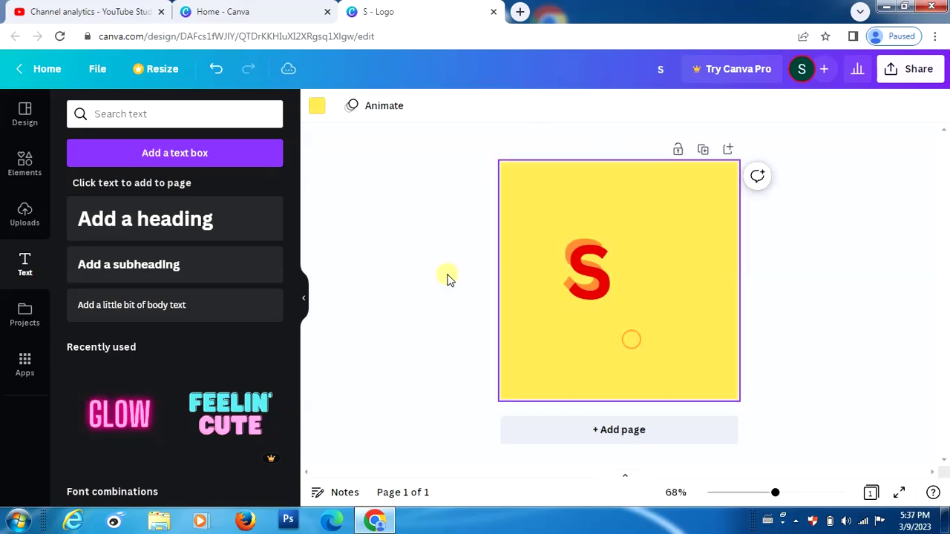
Add a heading reading "Hwe" and place it immediately beside the large letter S
{"action": "left_click", "coordinate": [195, 218]}
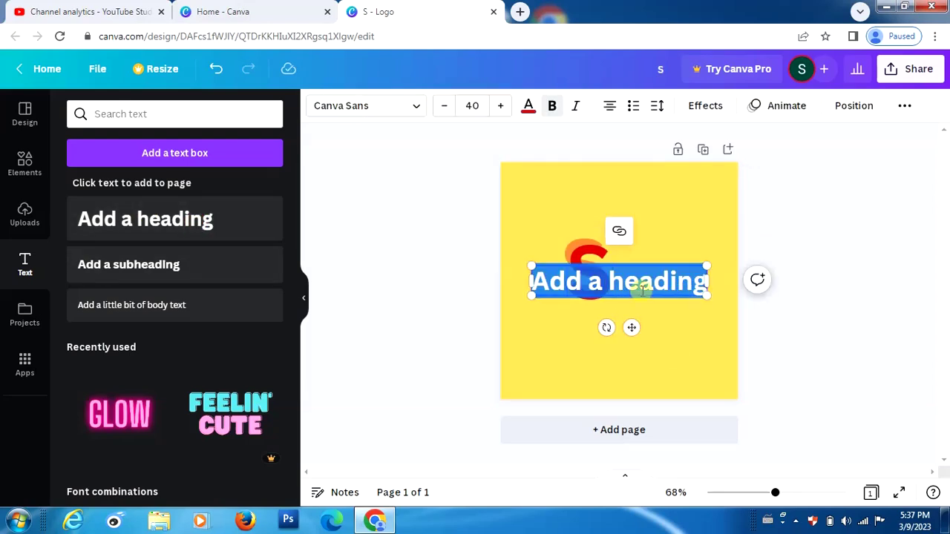
{"action": "type", "text": "H"}
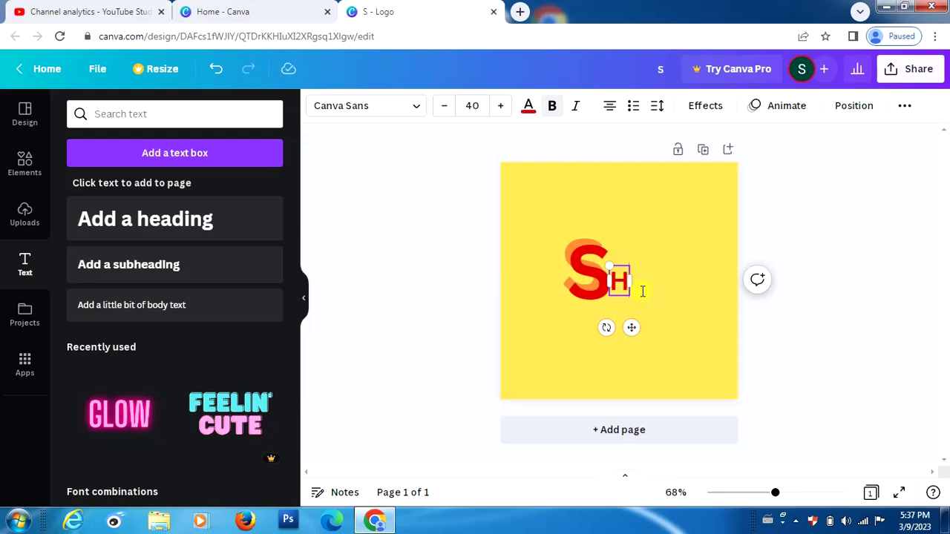
{"action": "type", "text": "we"}
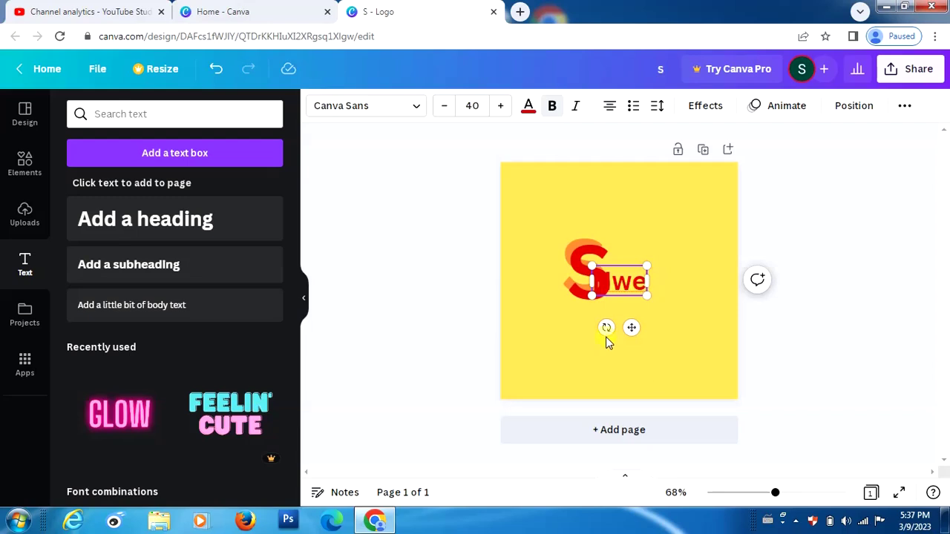
{"action": "mouse_move", "coordinate": [632, 329]}
{"action": "left_mouse_down"}
{"action": "mouse_move", "coordinate": [661, 329]}
{"action": "mouse_move", "coordinate": [640, 329]}
{"action": "mouse_move", "coordinate": [648, 329]}
{"action": "left_mouse_up"}
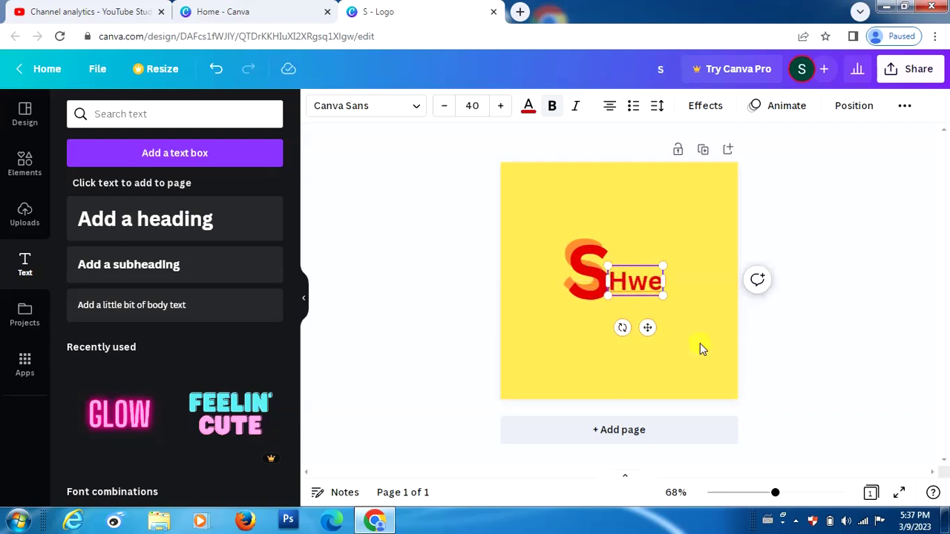
{"action": "left_click", "coordinate": [668, 328]}
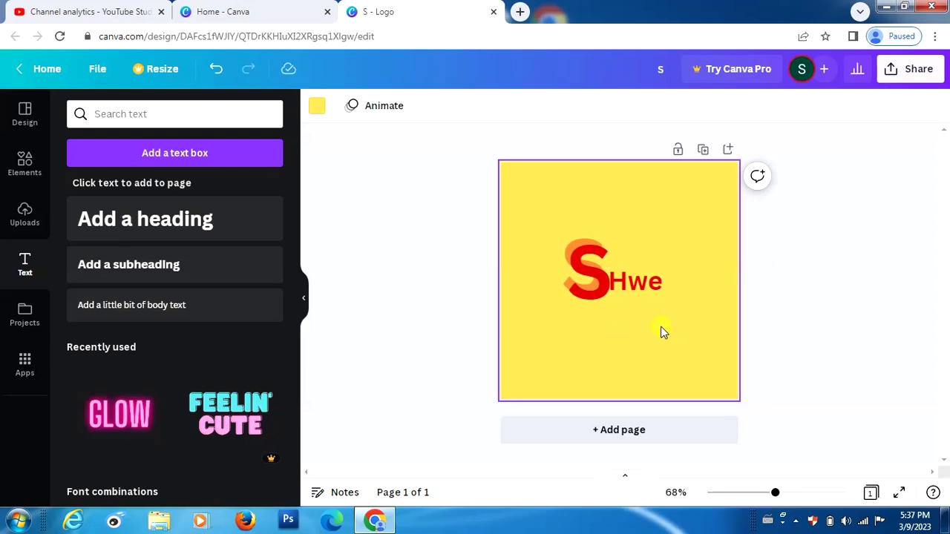
Try the Lemon Tuesday, Bebas Neue Cyrillic, Alegreya and Alice fonts on the "Hwe" text
{"action": "left_click", "coordinate": [637, 292]}
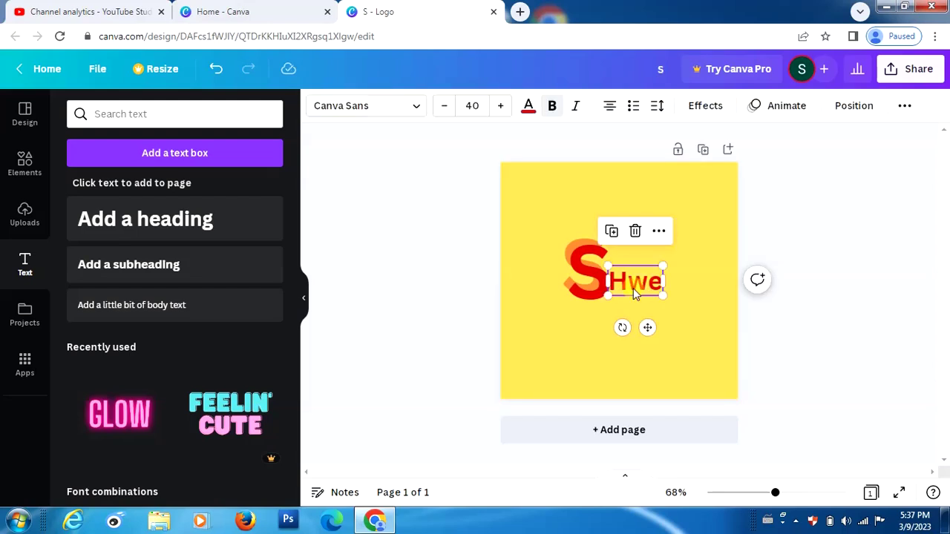
{"action": "left_click", "coordinate": [419, 108]}
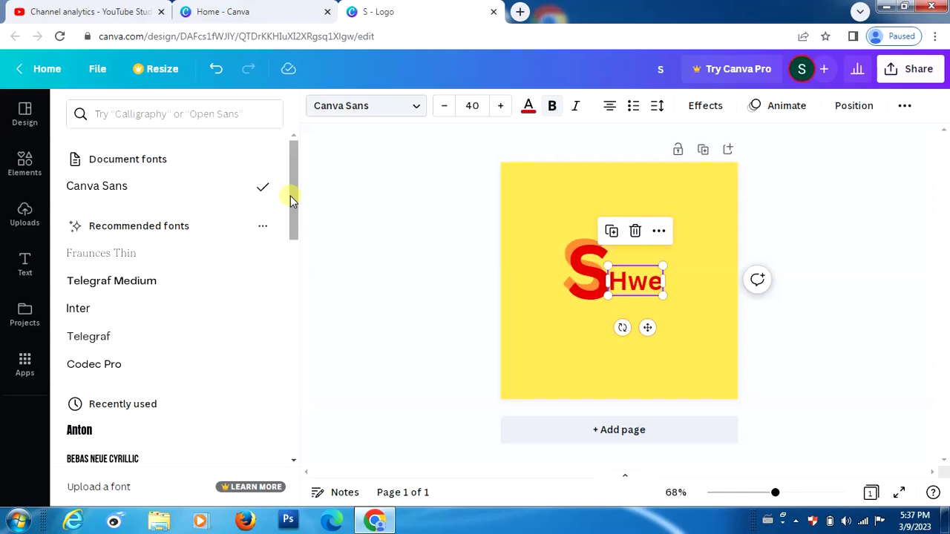
{"action": "left_click_drag", "start_coordinate": [290, 196], "coordinate": [288, 244]}
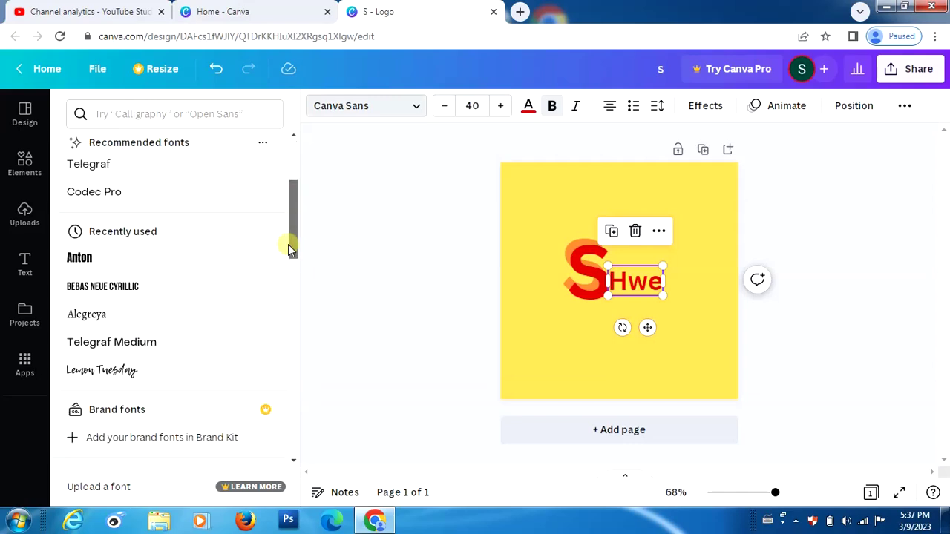
{"action": "left_click", "coordinate": [112, 379]}
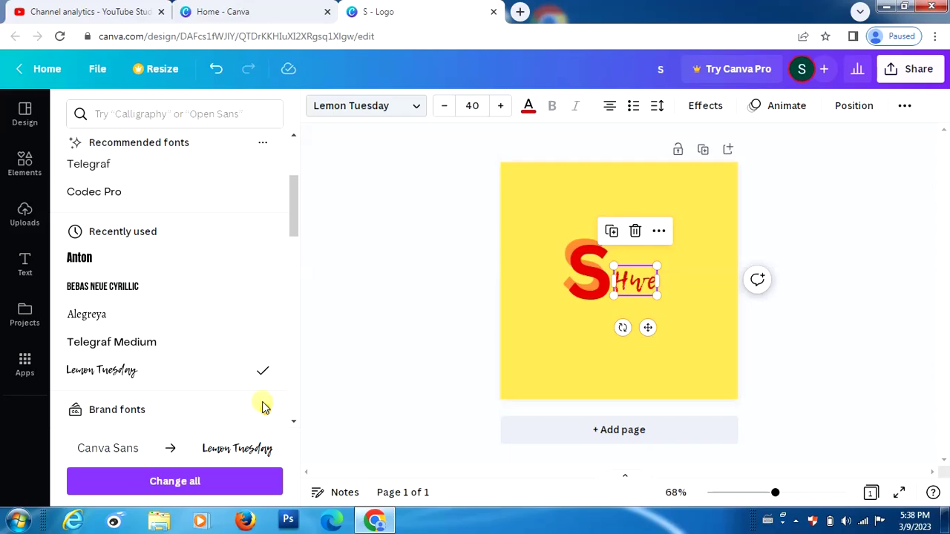
{"action": "left_click", "coordinate": [106, 288]}
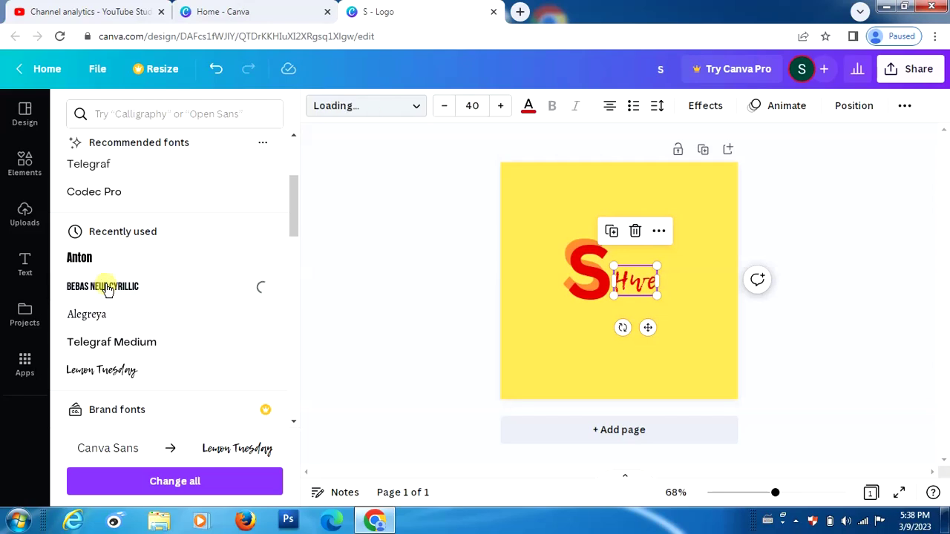
{"action": "left_click", "coordinate": [106, 318]}
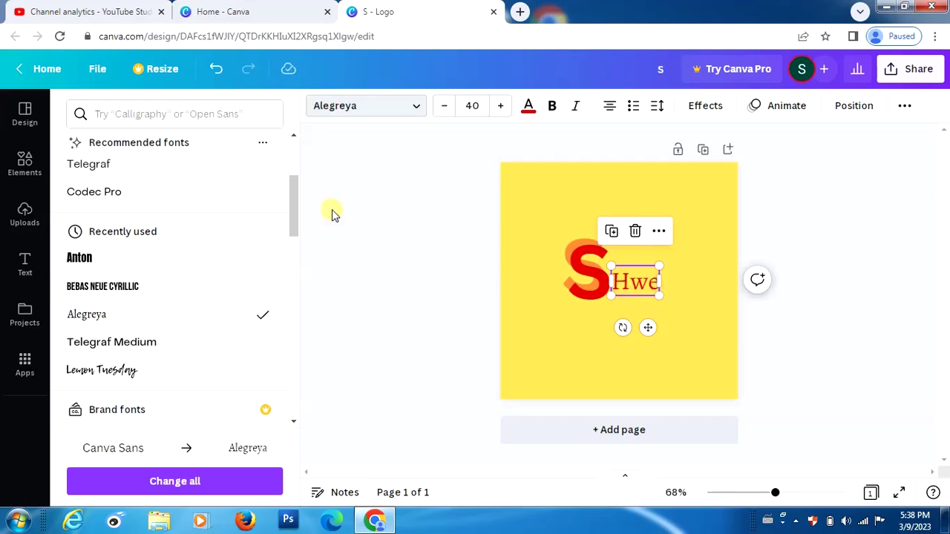
{"action": "left_click_drag", "start_coordinate": [294, 220], "coordinate": [296, 279]}
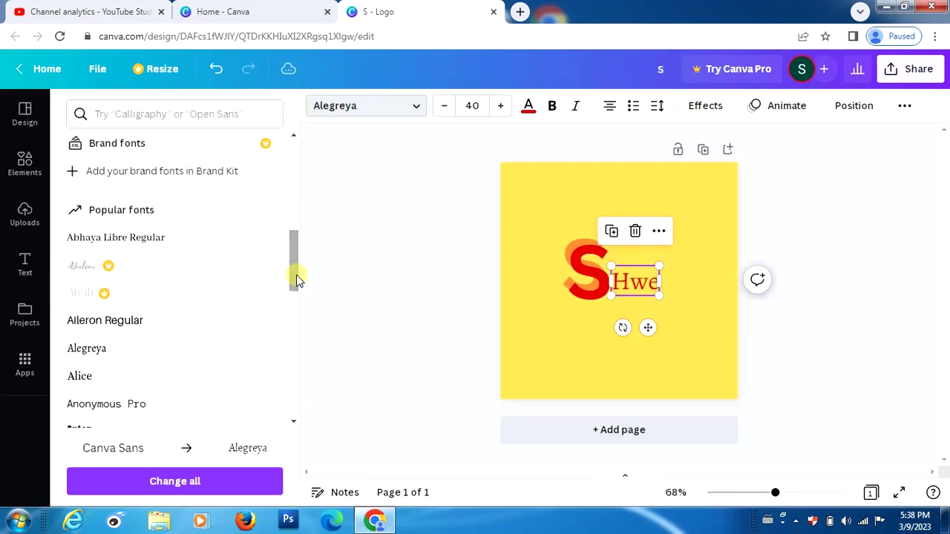
{"action": "left_click", "coordinate": [90, 382]}
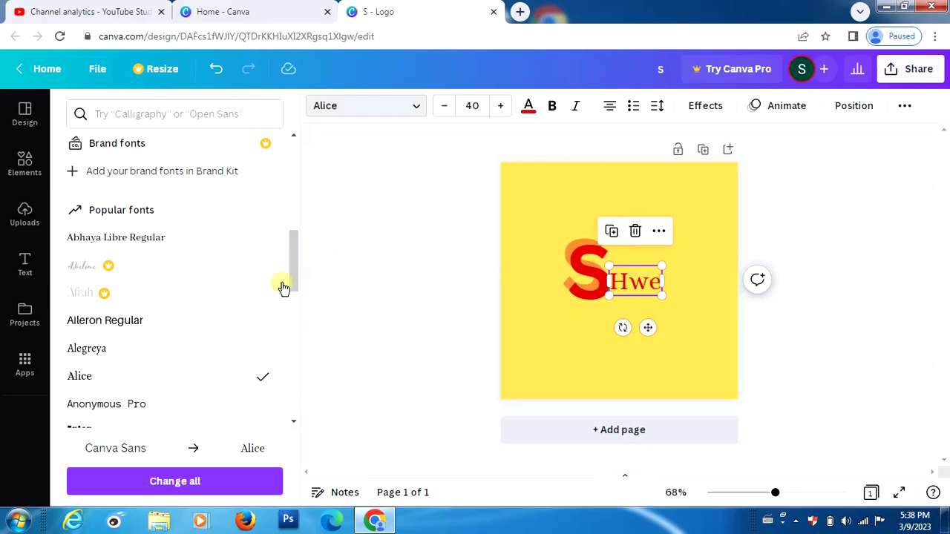
Try the Arimo and Bukhari Script fonts on the "Hwe" text
{"action": "scroll", "coordinate": [293, 309], "scroll_direction": "down", "scroll_amount": 2}
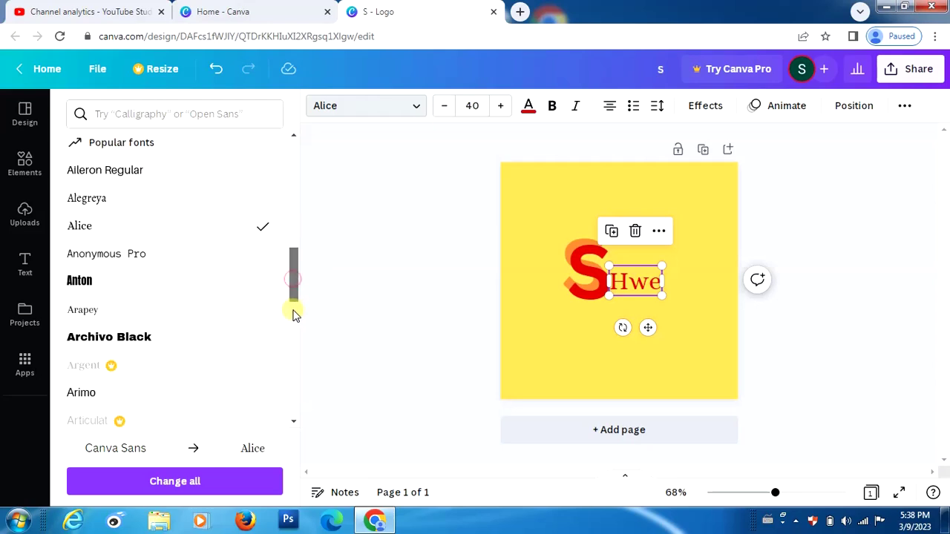
{"action": "scroll", "coordinate": [293, 327], "scroll_direction": "down", "scroll_amount": 1}
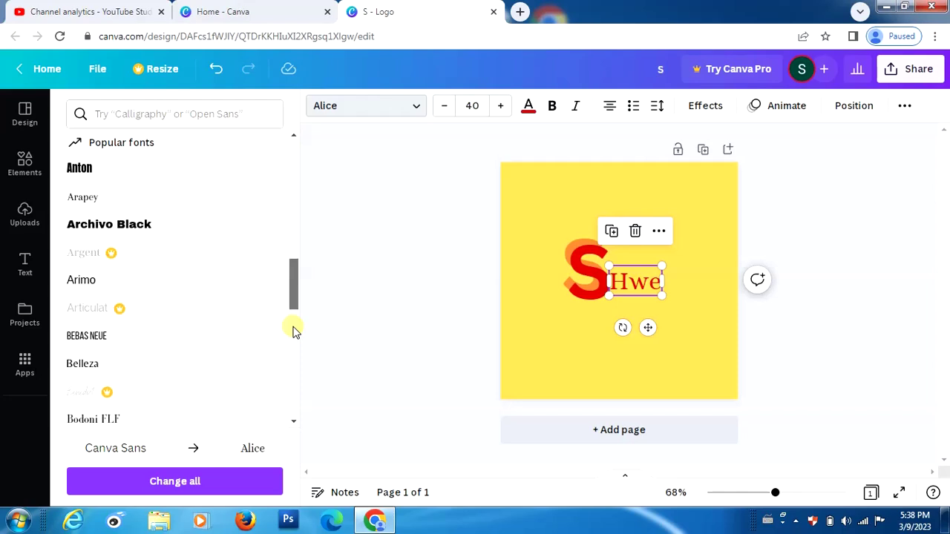
{"action": "left_click", "coordinate": [95, 283]}
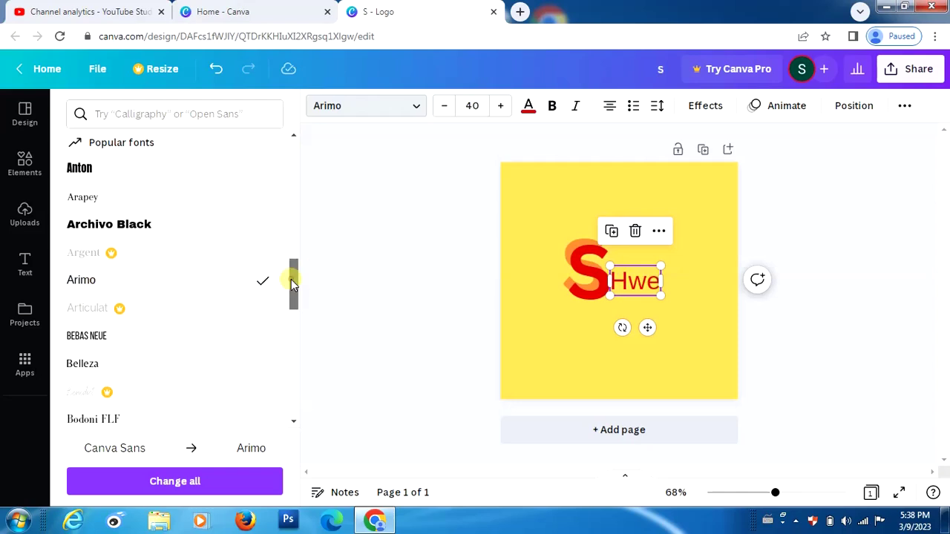
{"action": "scroll", "coordinate": [291, 279], "scroll_direction": "down", "scroll_amount": 2}
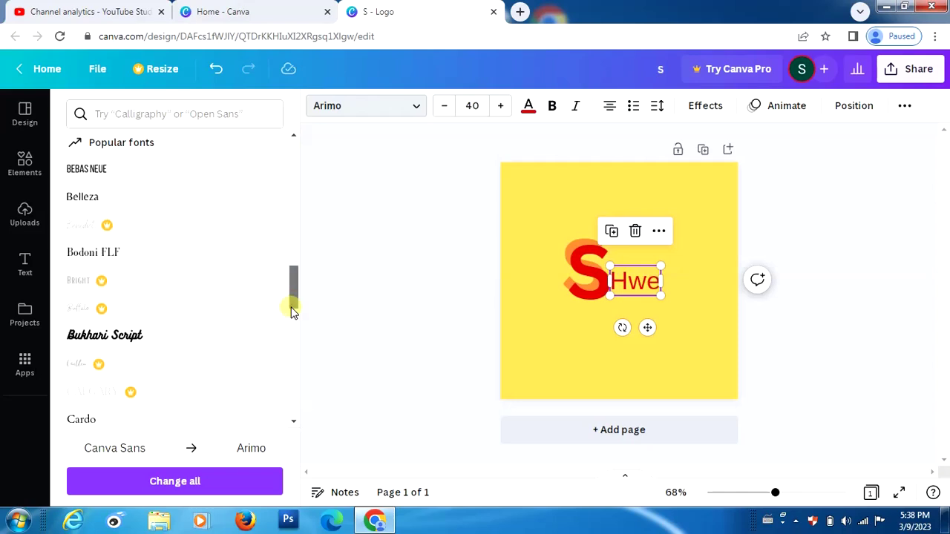
{"action": "left_click", "coordinate": [96, 338]}
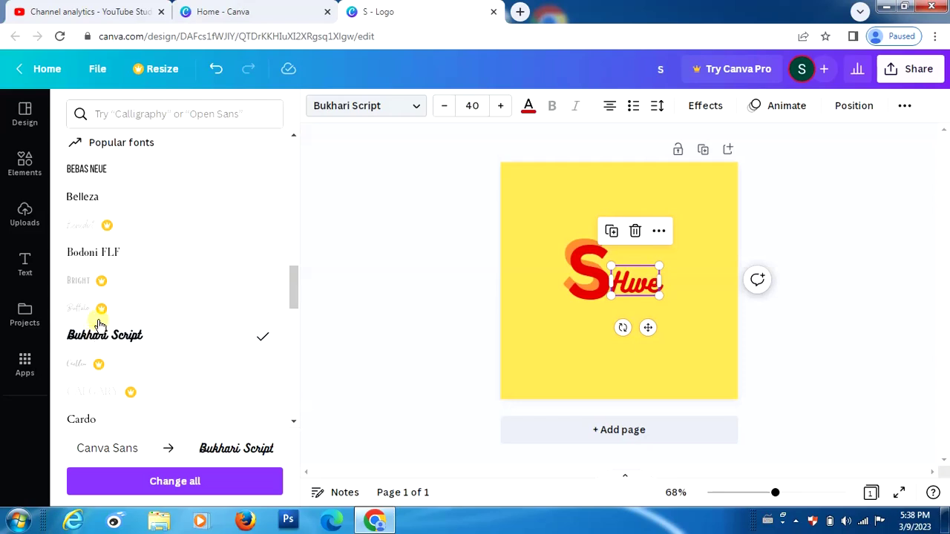
Set the "Hwe" text's font to Belleza and deselect the text
{"action": "left_click", "coordinate": [81, 198]}
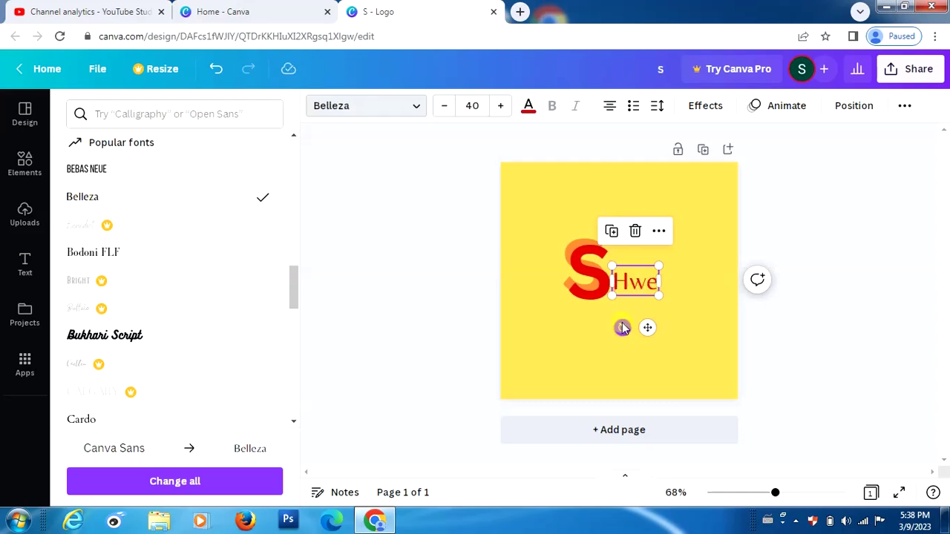
{"action": "left_click", "coordinate": [706, 319]}
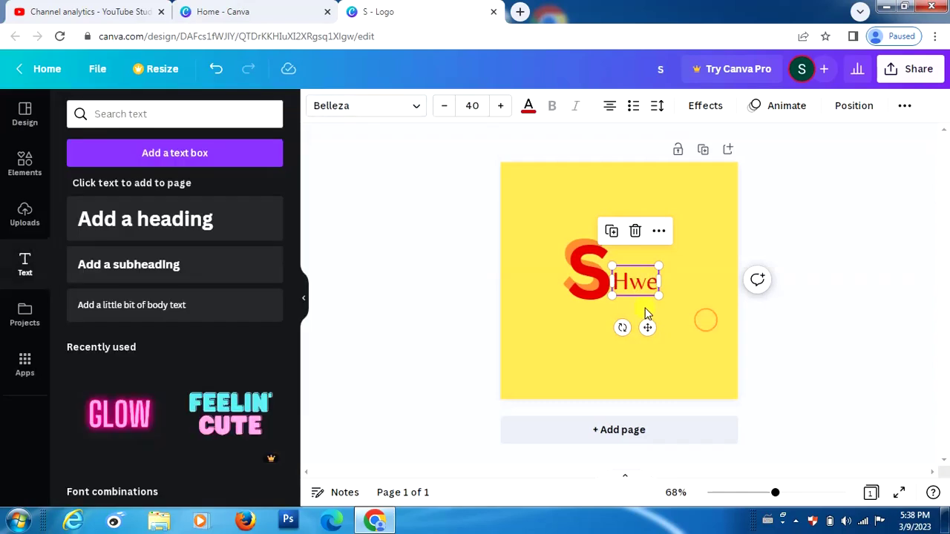
{"action": "left_click", "coordinate": [684, 237]}
Replace the capital H in the "Hwe" text with a lowercase h
{"action": "left_click", "coordinate": [627, 287]}
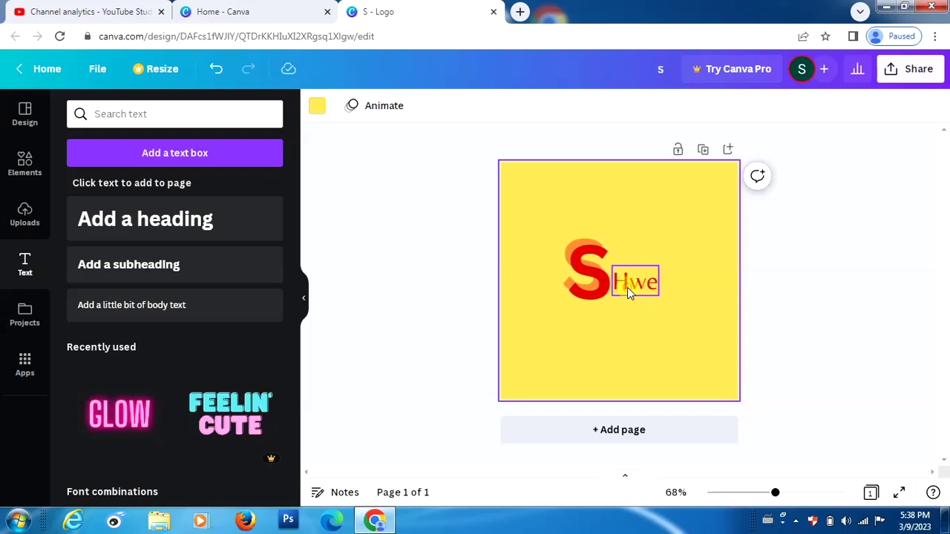
{"action": "left_click", "coordinate": [631, 282]}
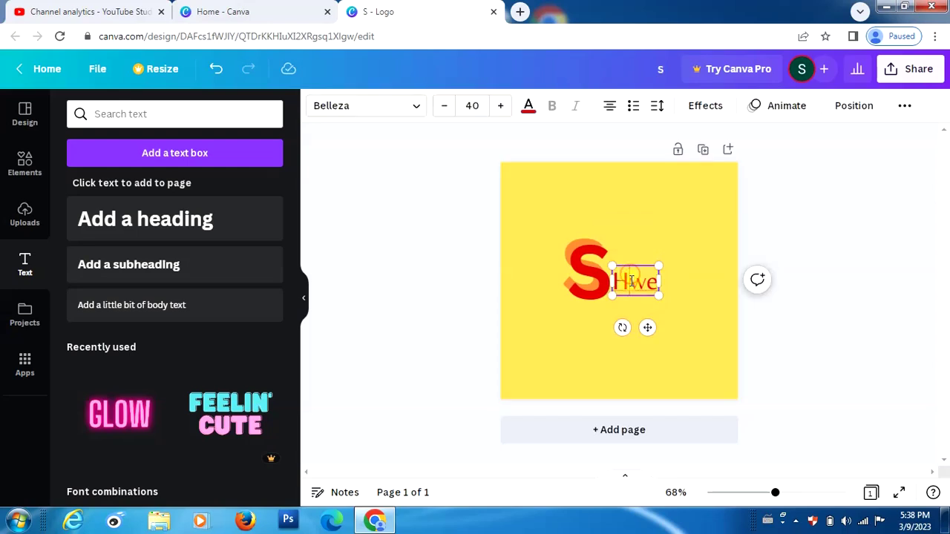
{"action": "left_click_drag", "start_coordinate": [631, 282], "coordinate": [611, 283]}
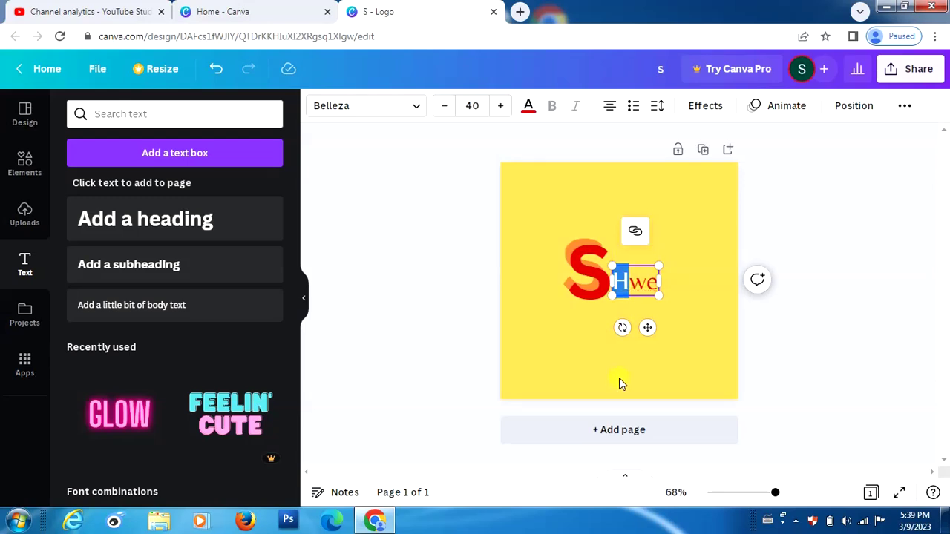
{"action": "type", "text": "h"}
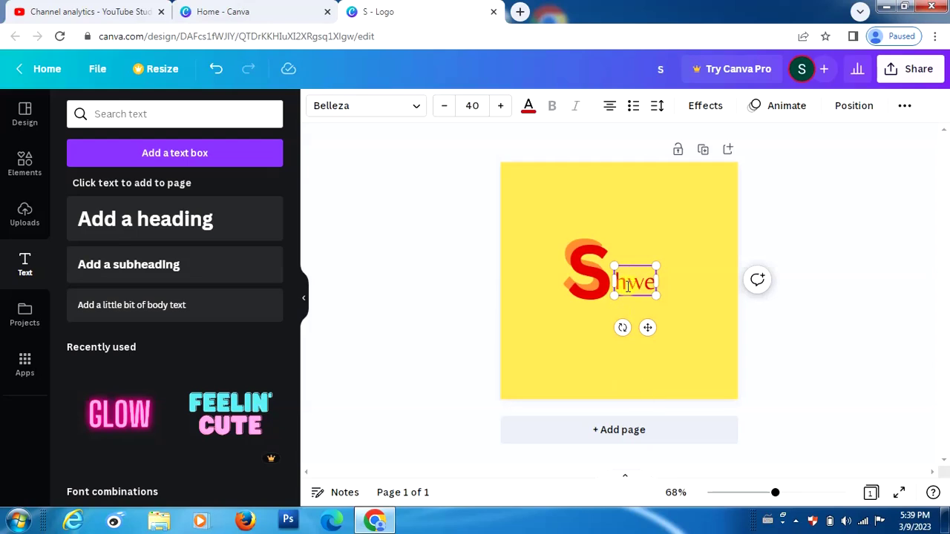
{"action": "left_click", "coordinate": [601, 345]}
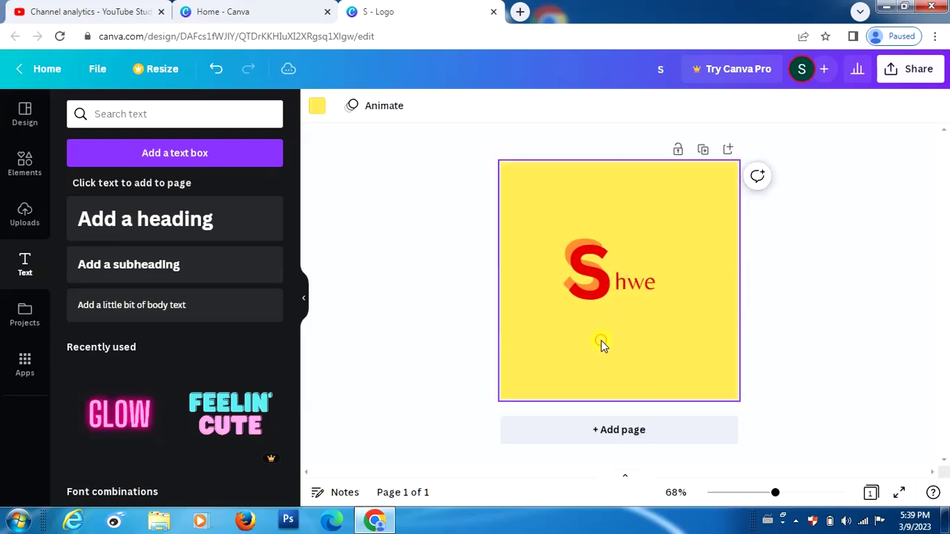
Enlarge the "hwe" text to a font size of about 59.8 and move it slightly up beside the S
{"action": "left_click", "coordinate": [629, 296]}
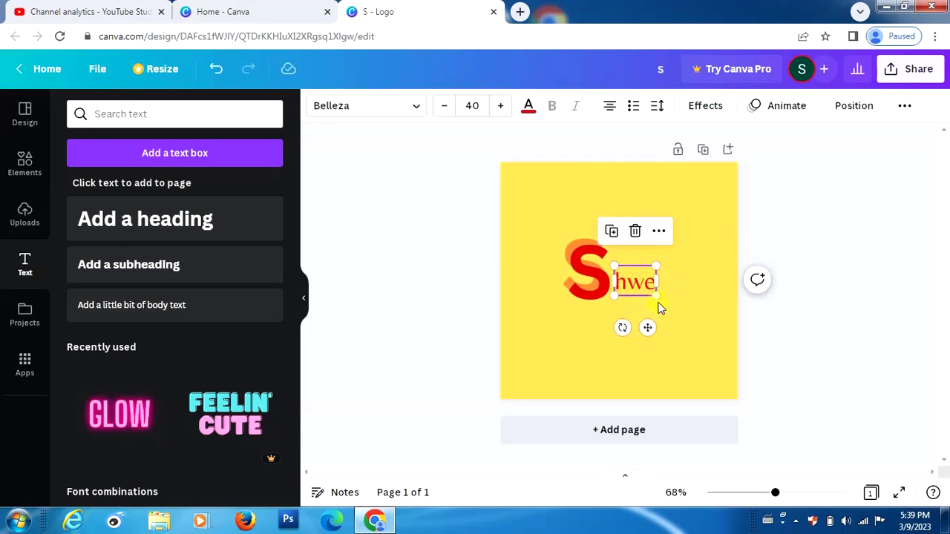
{"action": "left_click_drag", "start_coordinate": [657, 297], "coordinate": [676, 310]}
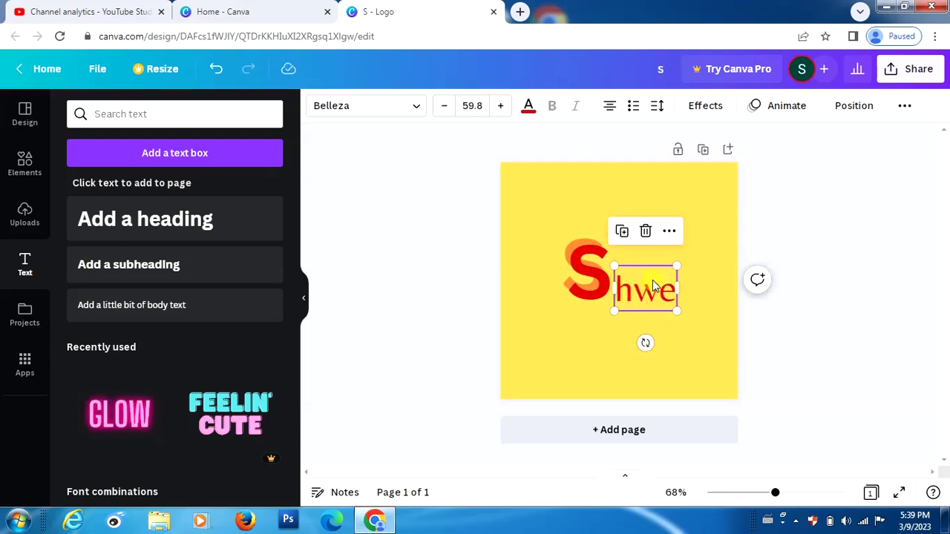
{"action": "left_click", "coordinate": [525, 358]}
{"action": "left_click", "coordinate": [644, 294]}
{"action": "mouse_move", "coordinate": [644, 294]}
{"action": "left_mouse_down"}
{"action": "mouse_move", "coordinate": [640, 274]}
{"action": "mouse_move", "coordinate": [639, 282]}
{"action": "left_mouse_up"}
{"action": "left_click", "coordinate": [576, 342]}
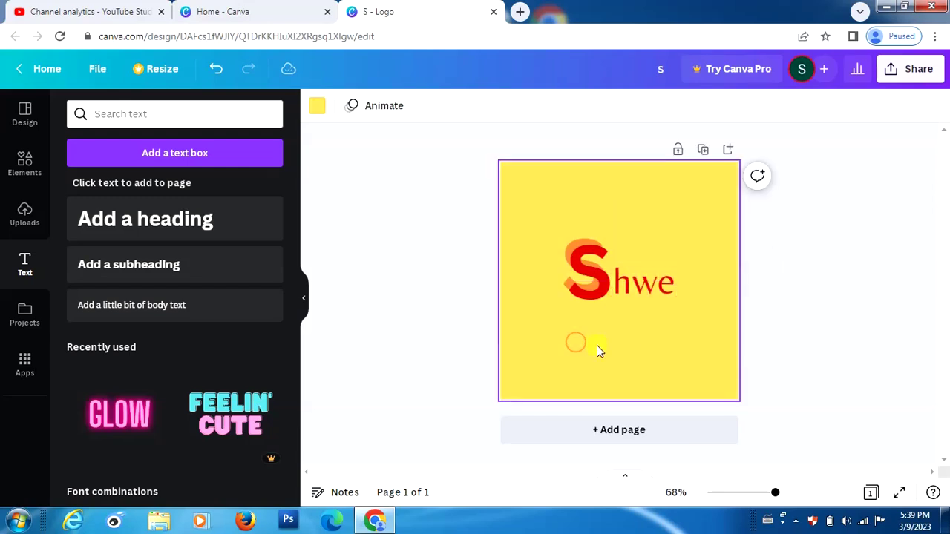
Apply the Shadow effect to the "hwe" text with offset 49, direction 47 and transparency about 40
{"action": "left_click", "coordinate": [640, 295]}
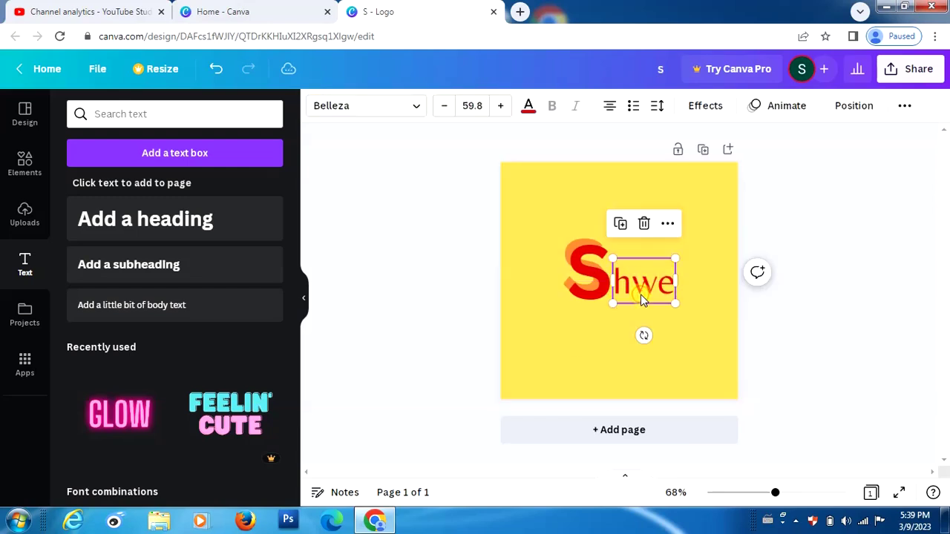
{"action": "left_click", "coordinate": [704, 108]}
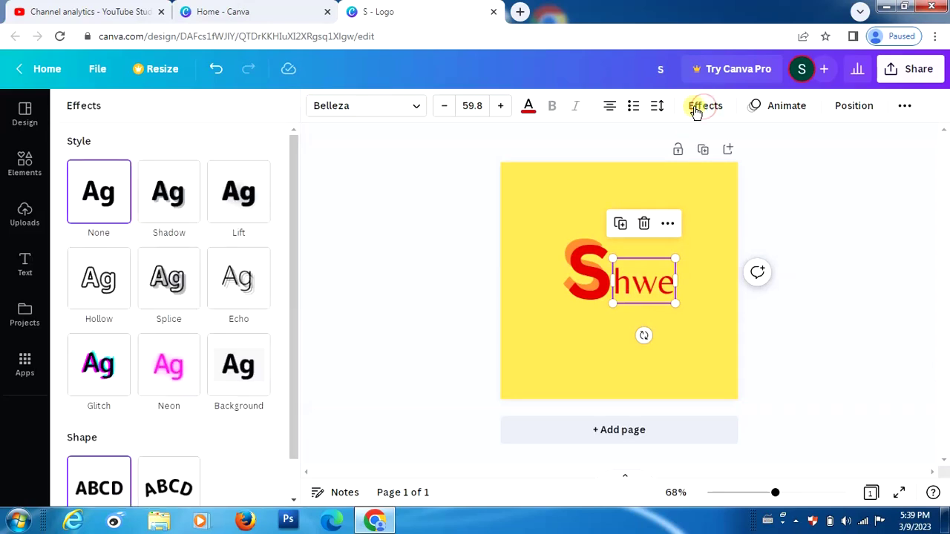
{"action": "left_click", "coordinate": [169, 189]}
{"action": "mouse_move", "coordinate": [169, 282]}
{"action": "left_mouse_down"}
{"action": "mouse_move", "coordinate": [156, 278]}
{"action": "mouse_move", "coordinate": [203, 283]}
{"action": "mouse_move", "coordinate": [166, 280]}
{"action": "left_mouse_up"}
{"action": "left_click_drag", "start_coordinate": [143, 321], "coordinate": [196, 325]}
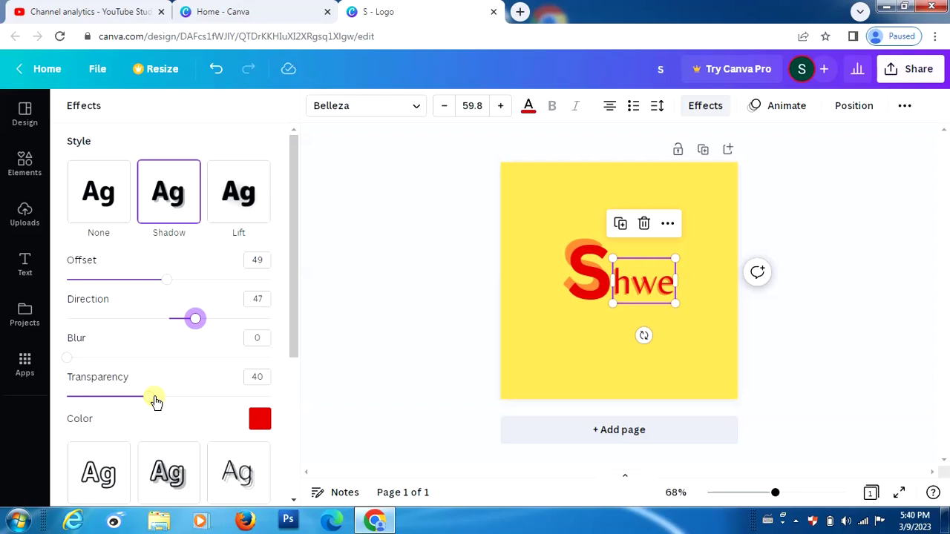
{"action": "left_click", "coordinate": [150, 398]}
Set the shadow color of the "hwe" text to black
{"action": "left_click", "coordinate": [260, 420]}
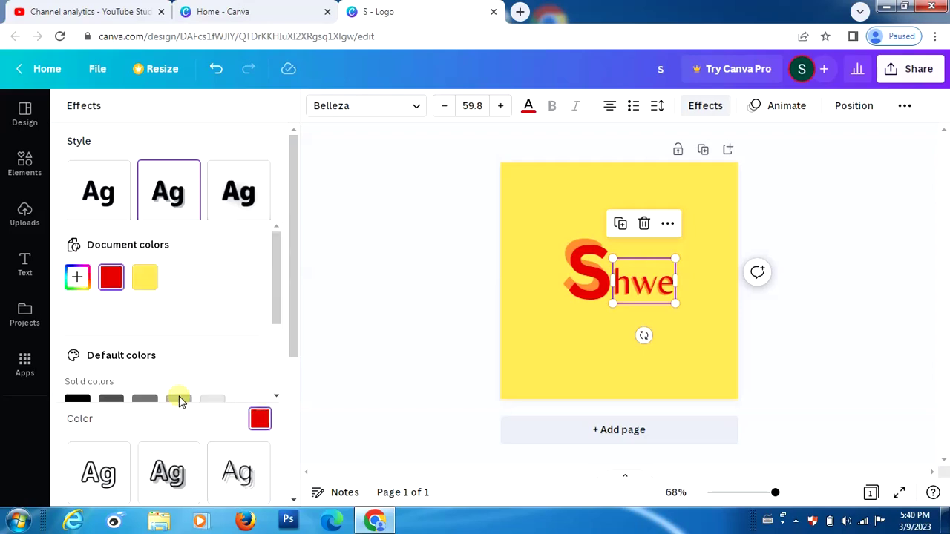
{"action": "left_click", "coordinate": [265, 311]}
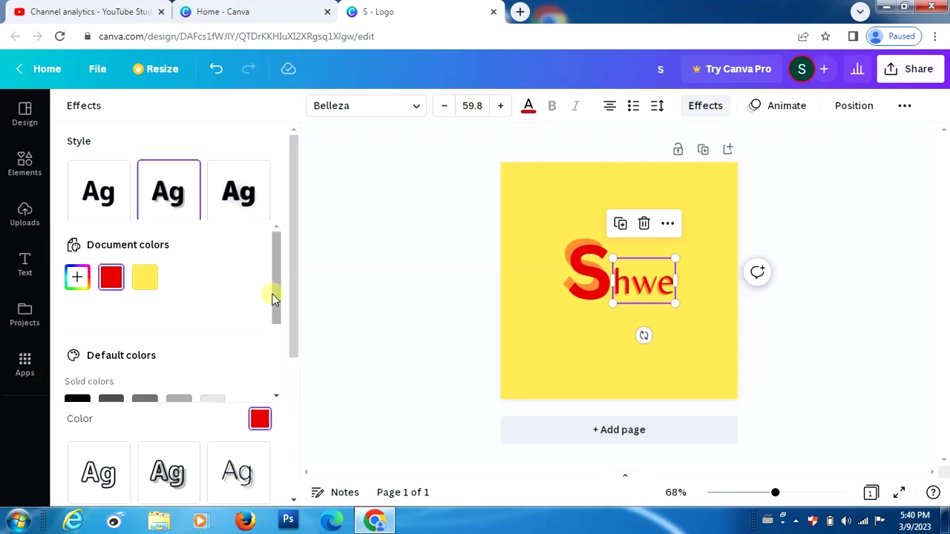
{"action": "left_click_drag", "start_coordinate": [274, 293], "coordinate": [282, 301]}
{"action": "left_click", "coordinate": [86, 389]}
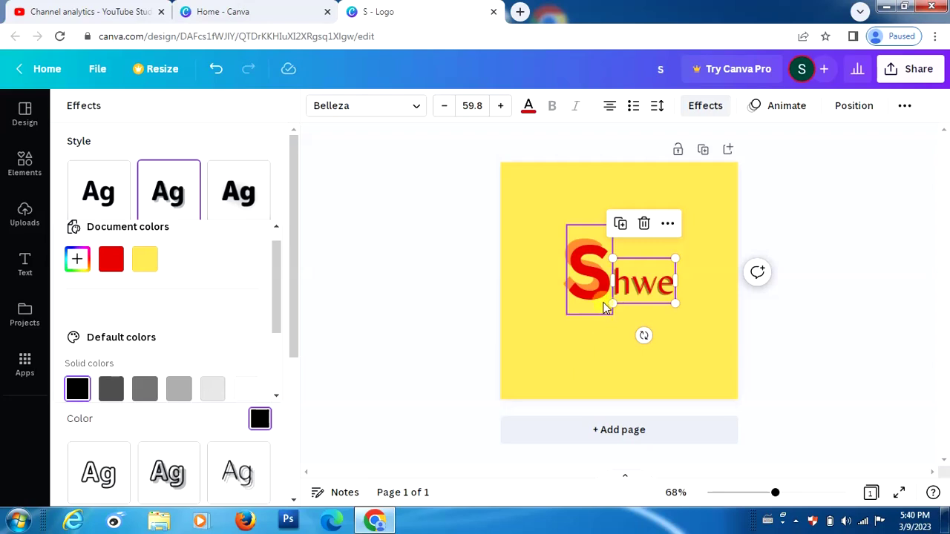
Set the shadow color of the large letter S to black
{"action": "left_click", "coordinate": [601, 290]}
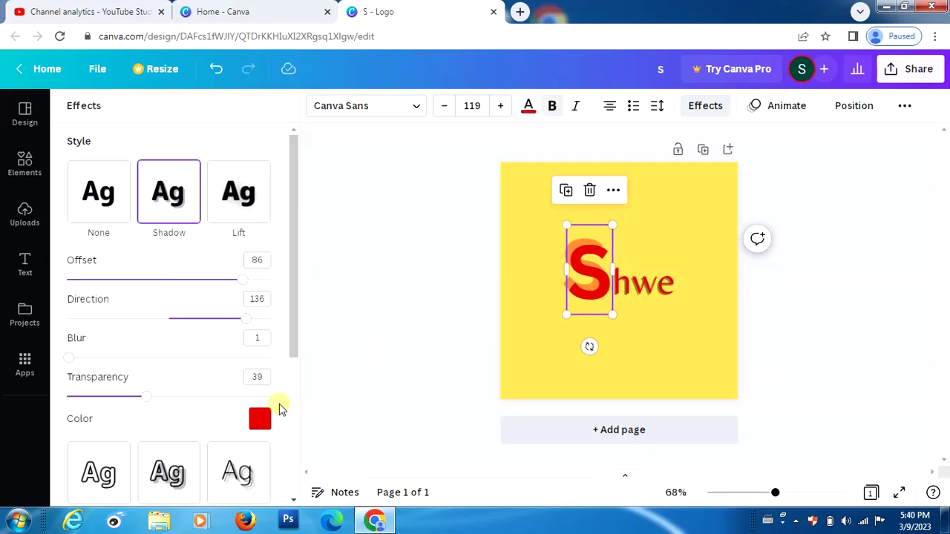
{"action": "left_click", "coordinate": [260, 419]}
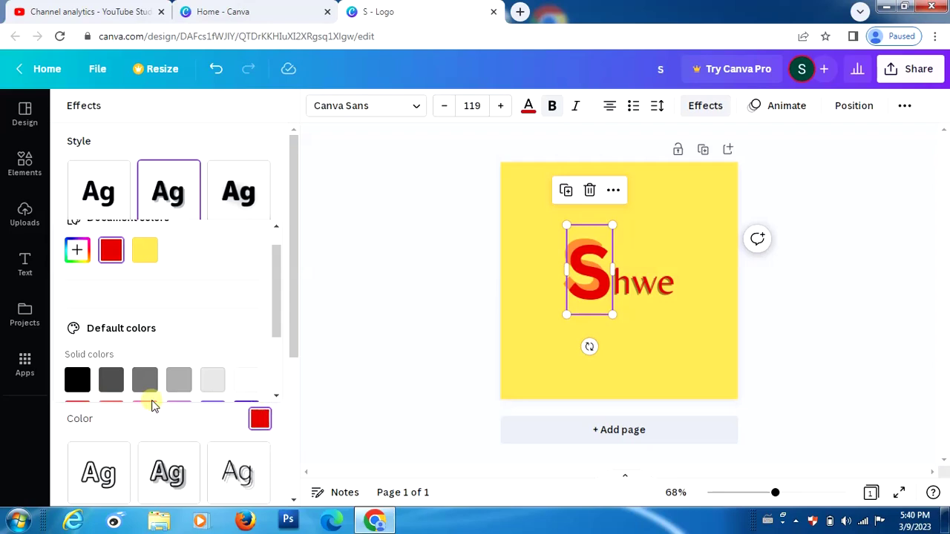
{"action": "left_click", "coordinate": [76, 384]}
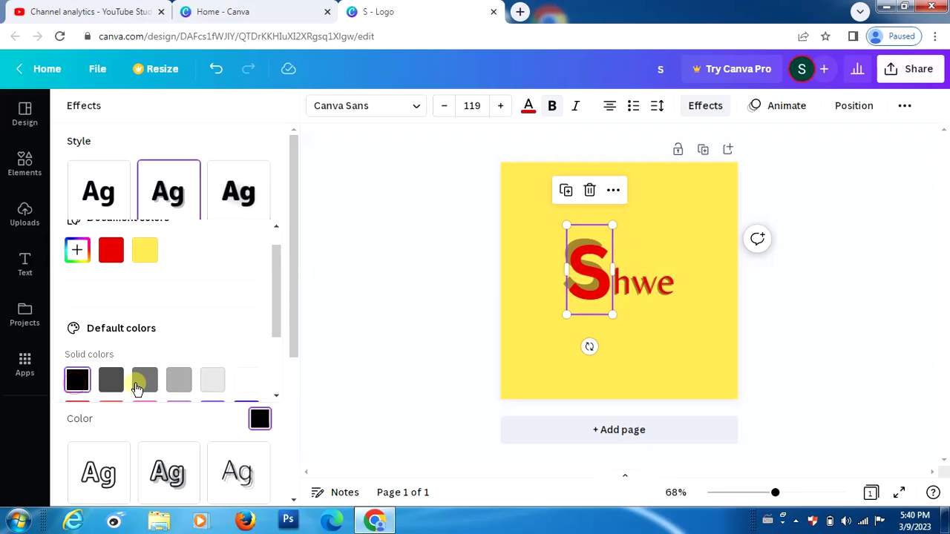
{"action": "key", "text": "Escape"}
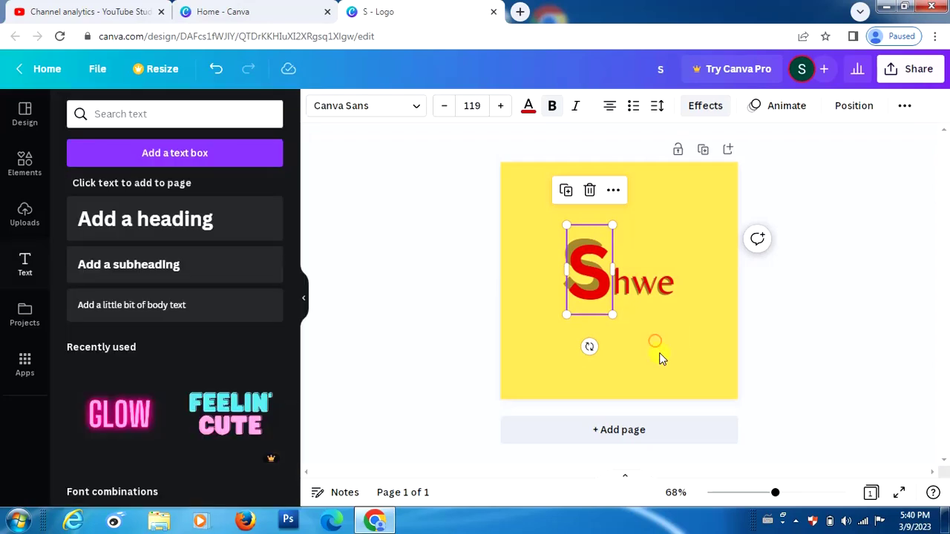
{"action": "left_click", "coordinate": [689, 236]}
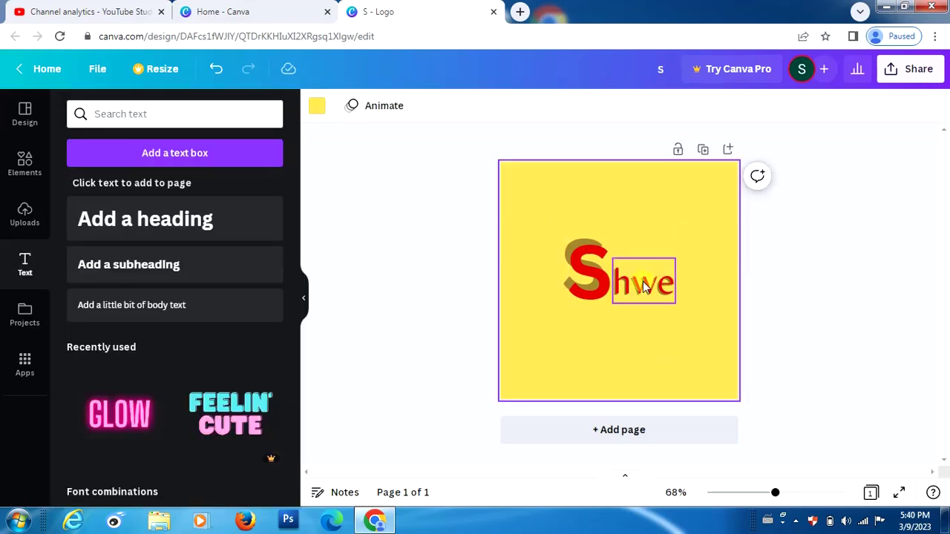
Nudge the "hwe" text left and slightly up so that it sits closer to the S
{"action": "left_click", "coordinate": [642, 317]}
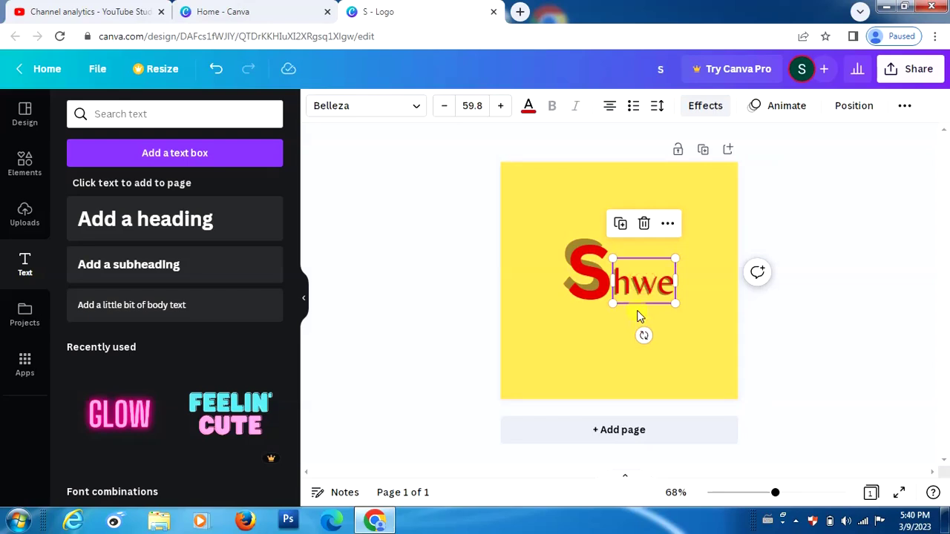
{"action": "key", "text": "Left"}
{"action": "key", "text": "Left"}
{"action": "key", "text": "Left"}
{"action": "key", "text": "Left"}
{"action": "key", "text": "Left"}
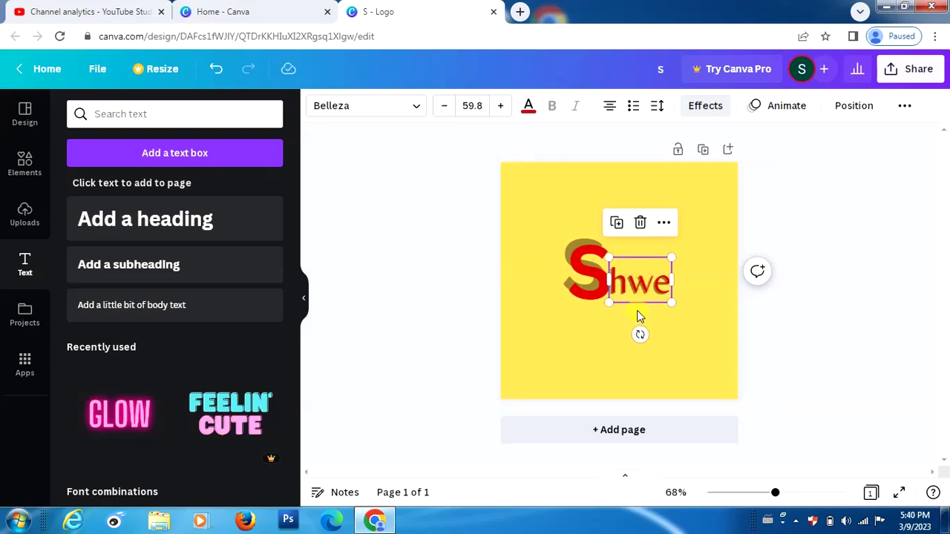
{"action": "key", "text": "Left"}
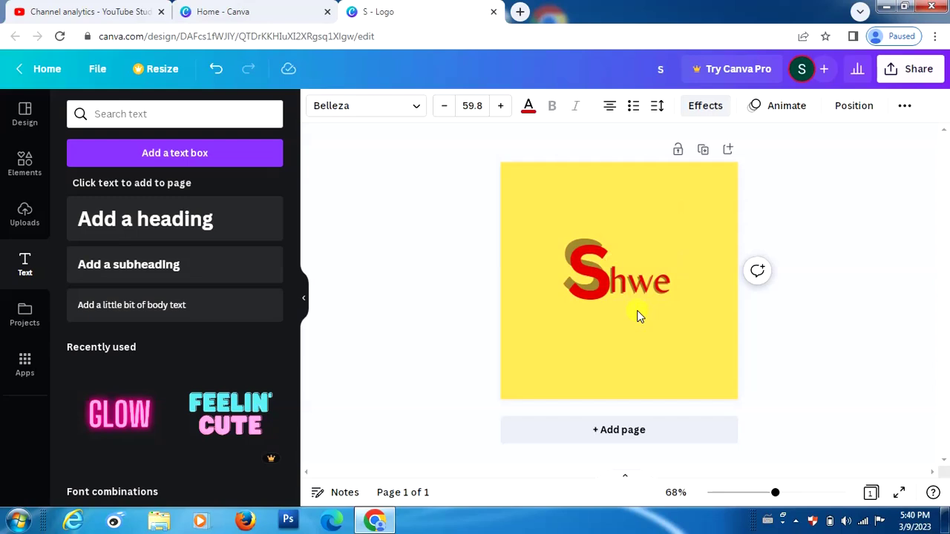
{"action": "key", "text": "Left"}
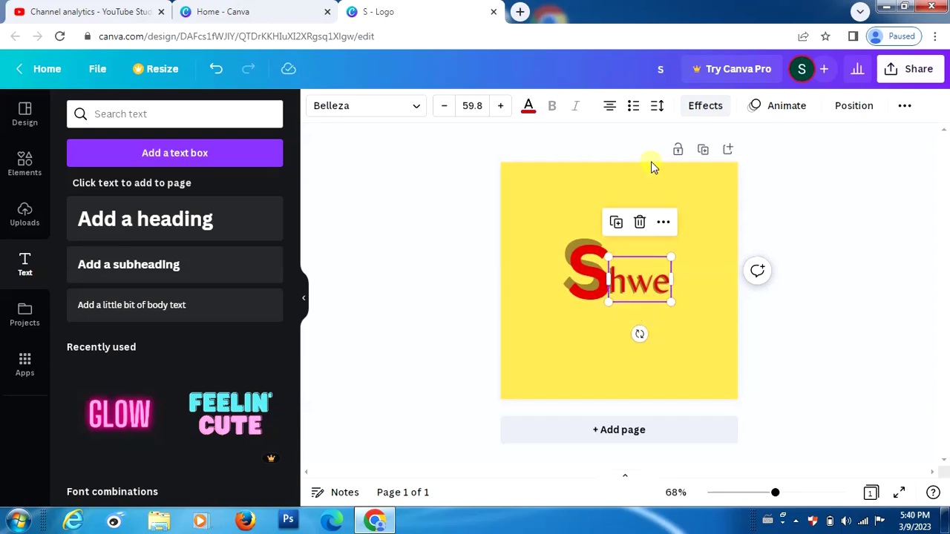
{"action": "left_click", "coordinate": [571, 369]}
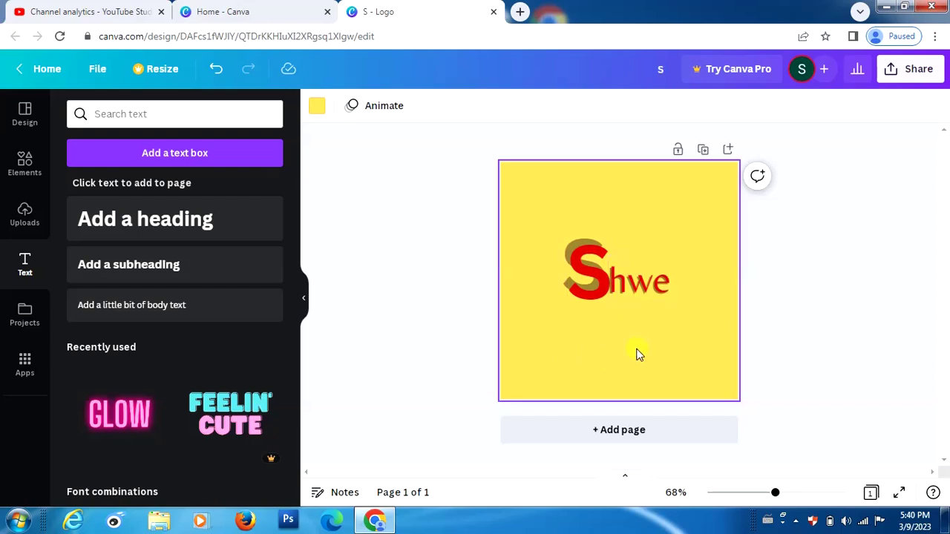
Add a heading reading "Thukha" and place it directly below the "Shwe" lettering
{"action": "left_click", "coordinate": [171, 224]}
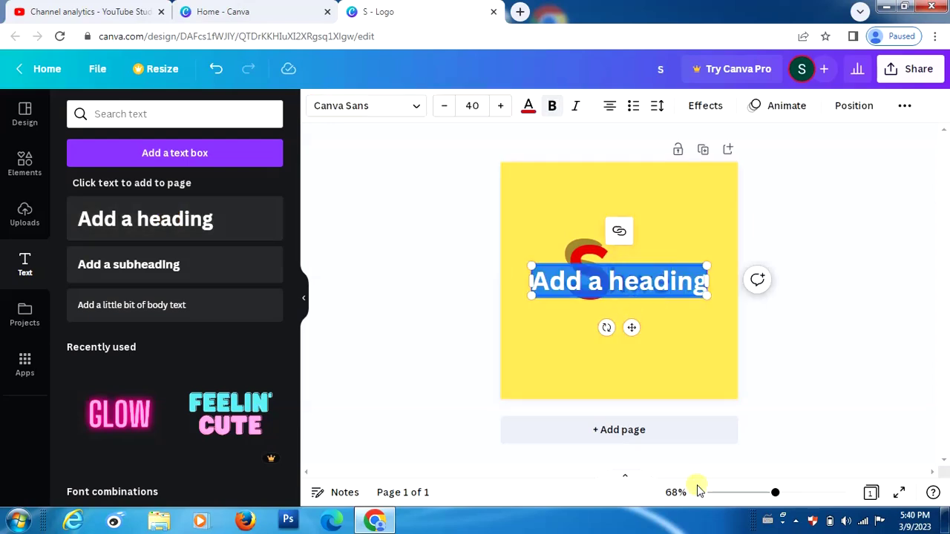
{"action": "type", "text": "iwe"}
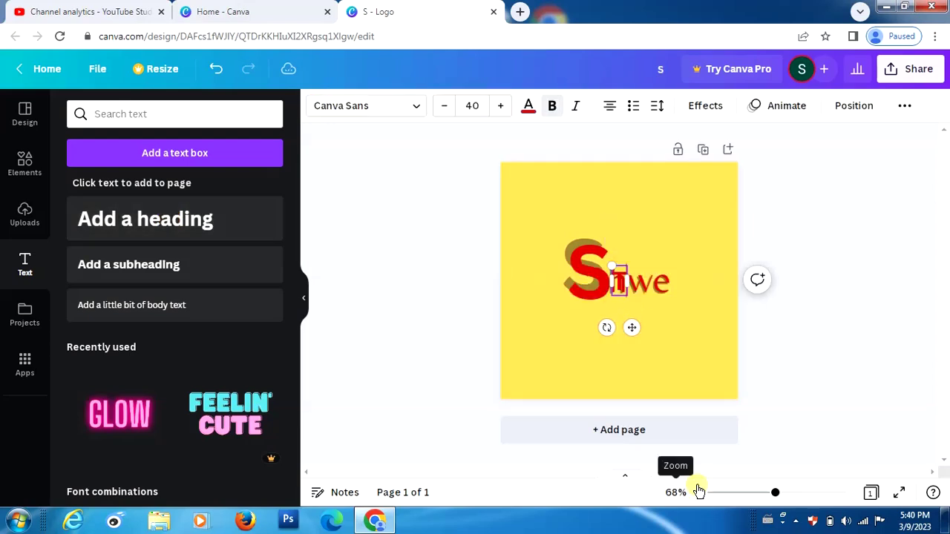
{"action": "type", "text": "nake"}
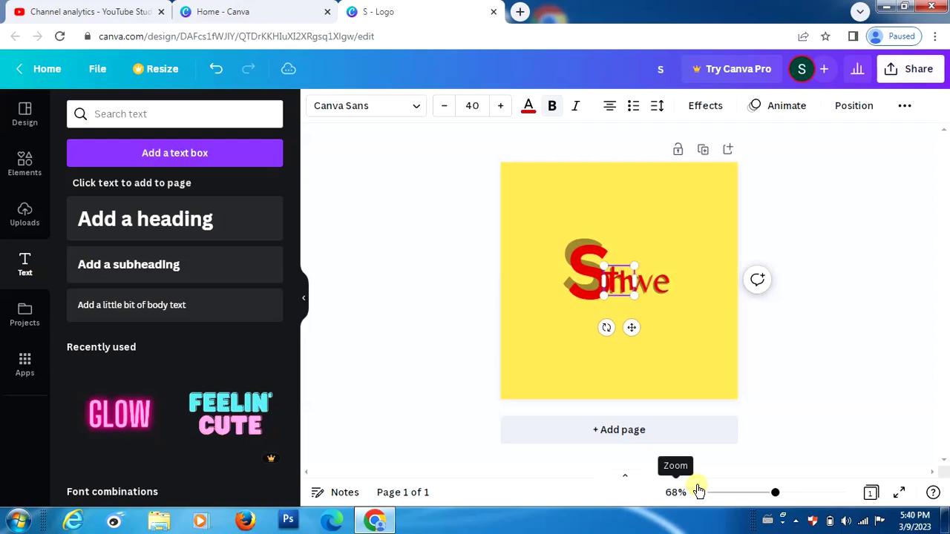
{"action": "type", "text": "a"}
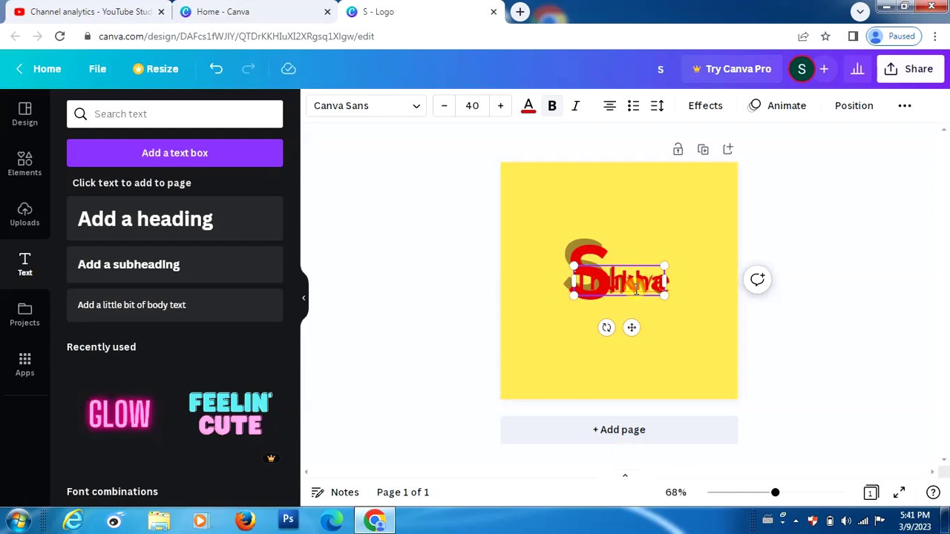
{"action": "left_click_drag", "start_coordinate": [630, 330], "coordinate": [631, 363]}
{"action": "left_click", "coordinate": [699, 360]}
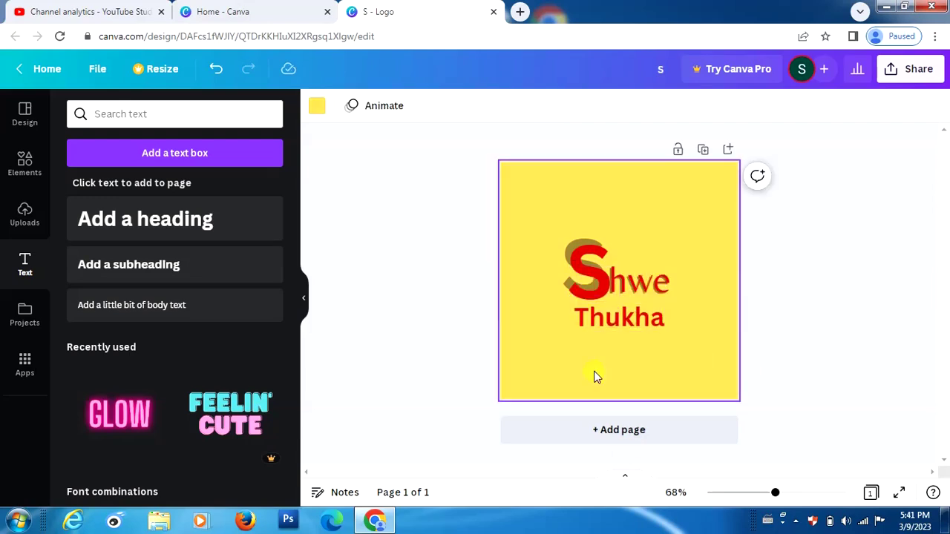
Set the letter spacing of the "Thukha" heading to about 114
{"action": "left_click", "coordinate": [629, 327]}
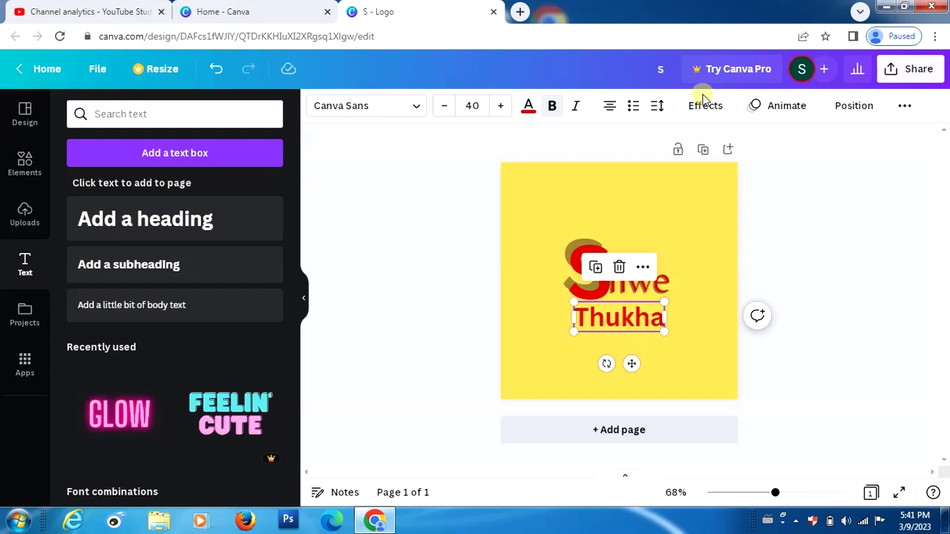
{"action": "left_click", "coordinate": [658, 107]}
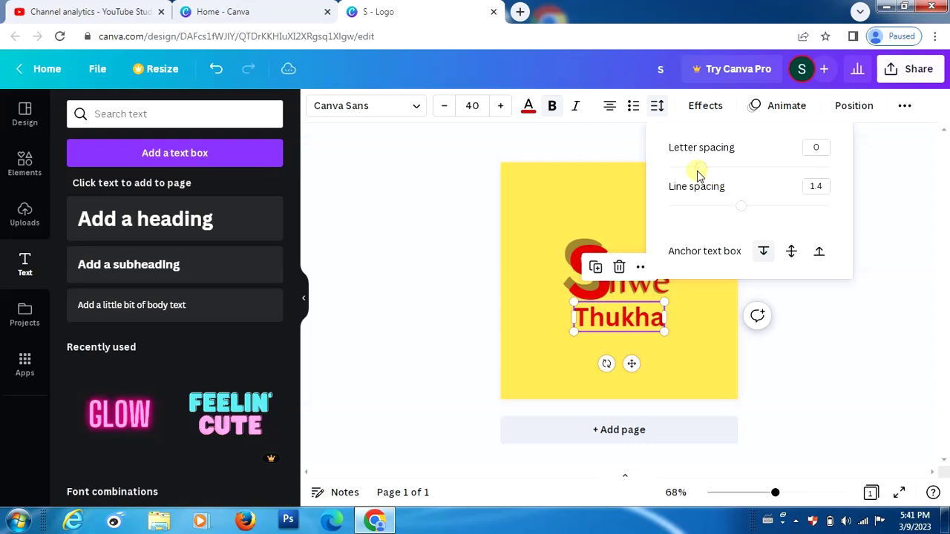
{"action": "left_click_drag", "start_coordinate": [699, 170], "coordinate": [720, 172]}
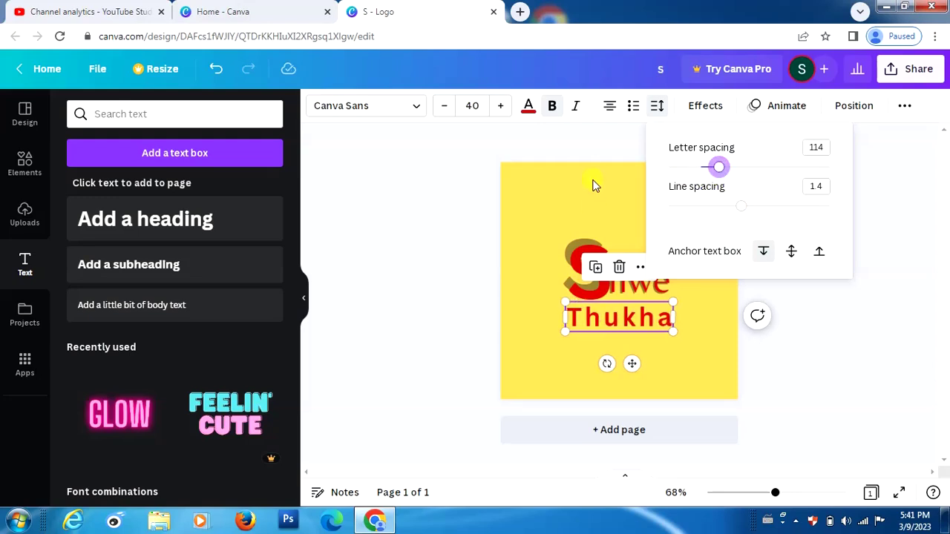
{"action": "left_click", "coordinate": [613, 194]}
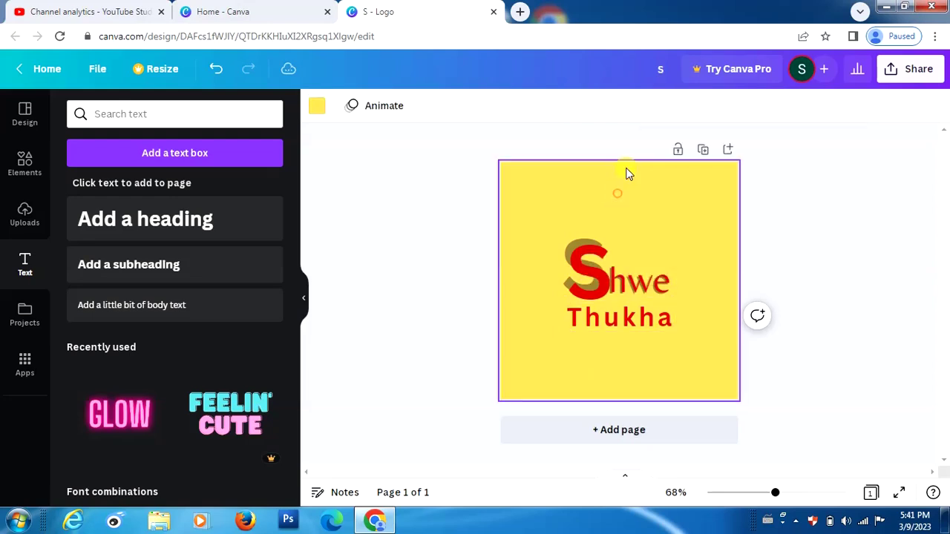
{"action": "left_click", "coordinate": [650, 319]}
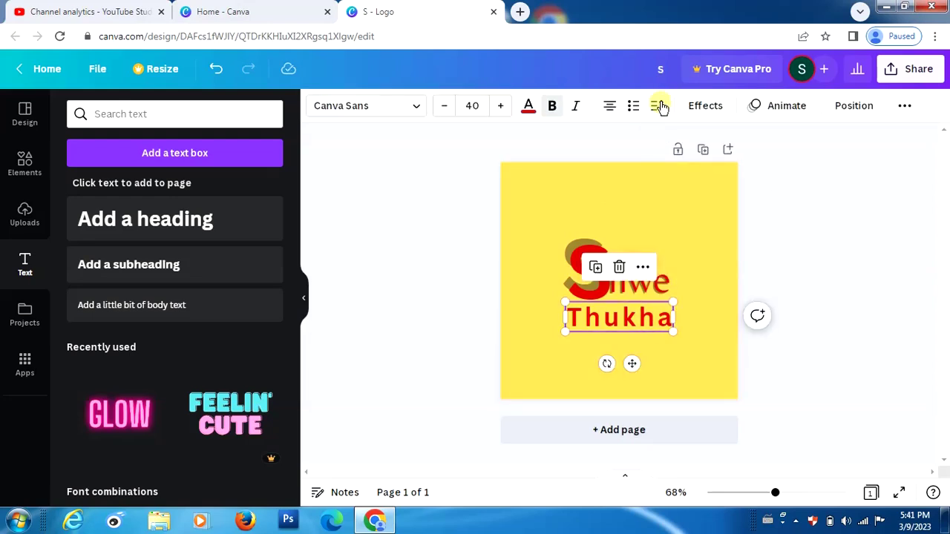
{"action": "left_click", "coordinate": [690, 364]}
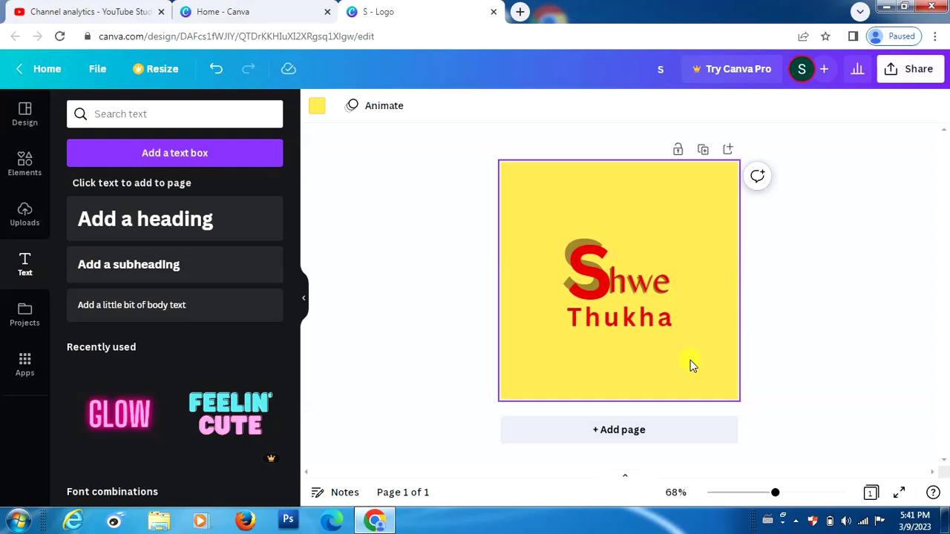
Apply the Shadow effect to the "Thukha" heading with offset 66 and direction -10
{"action": "left_click", "coordinate": [653, 316]}
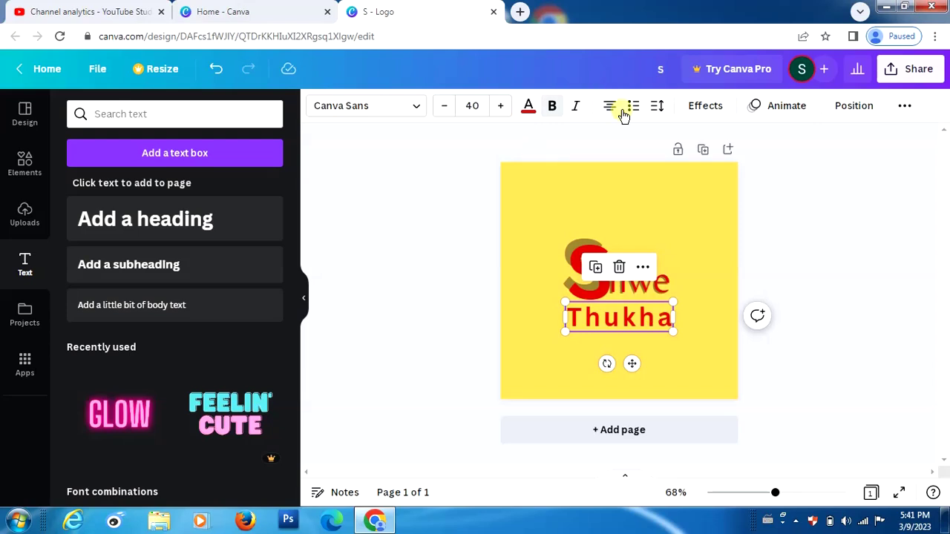
{"action": "left_click", "coordinate": [708, 111]}
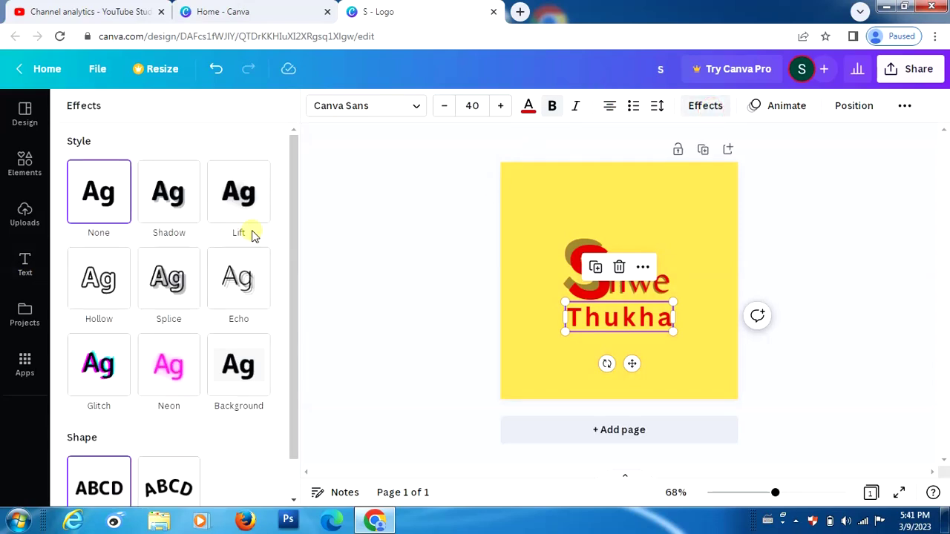
{"action": "left_click", "coordinate": [169, 211]}
{"action": "left_click", "coordinate": [168, 282]}
{"action": "left_click_drag", "start_coordinate": [167, 284], "coordinate": [202, 287]}
{"action": "left_click_drag", "start_coordinate": [143, 319], "coordinate": [163, 321]}
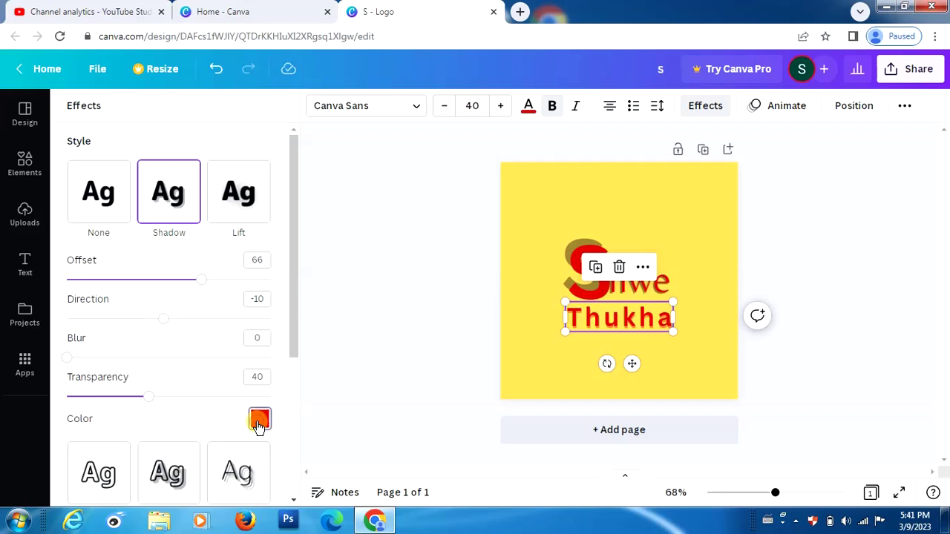
Set the shadow color of the "Thukha" heading to black
{"action": "left_click", "coordinate": [259, 420]}
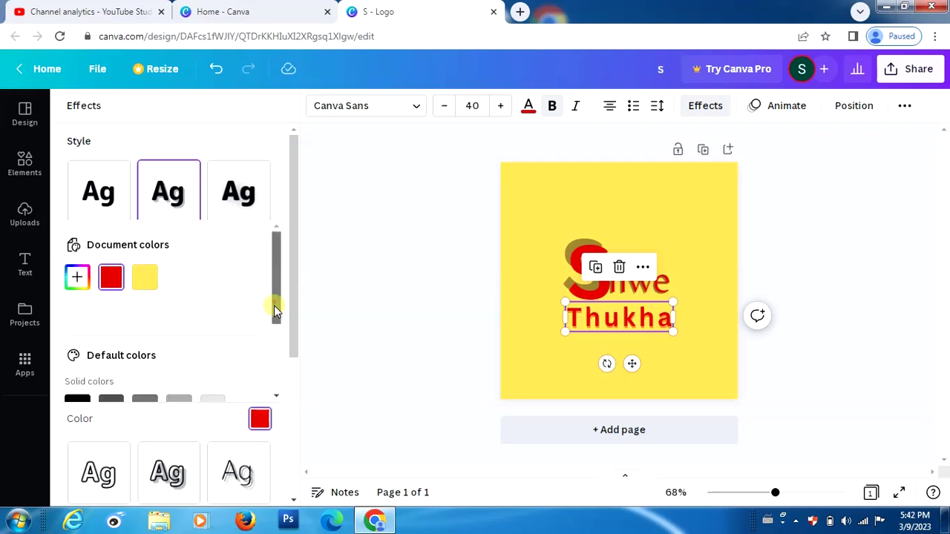
{"action": "scroll", "coordinate": [274, 310], "scroll_direction": "down", "scroll_amount": 2}
{"action": "left_click", "coordinate": [78, 347]}
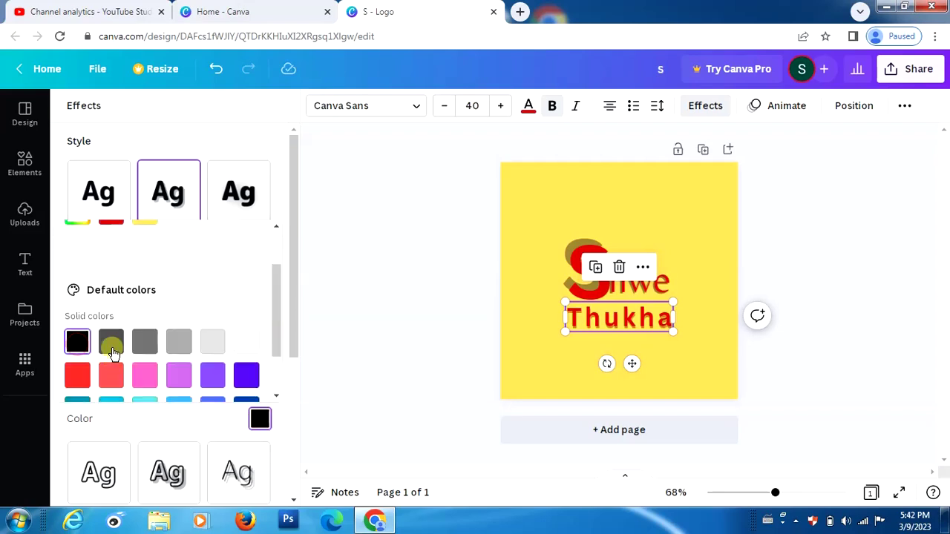
{"action": "left_click", "coordinate": [704, 267]}
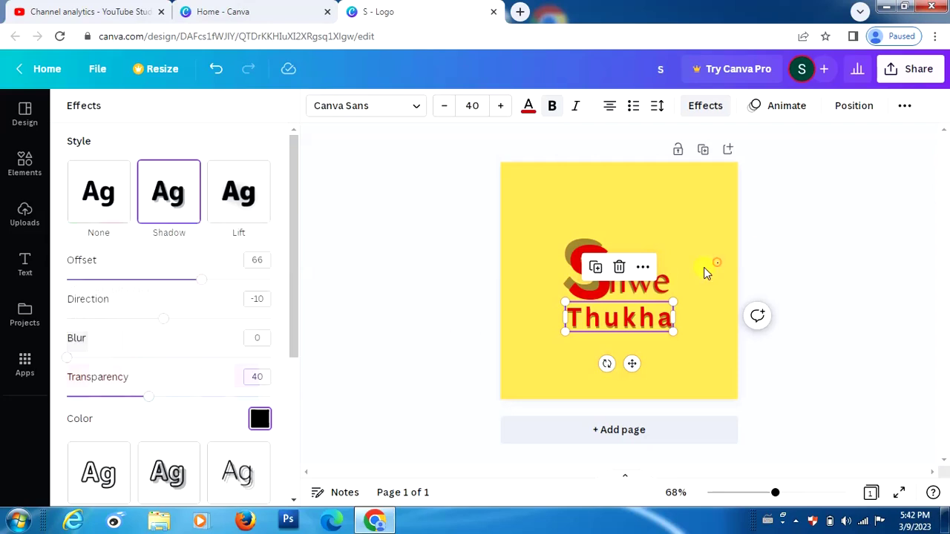
{"action": "key", "text": "Escape"}
{"action": "left_click", "coordinate": [696, 224]}
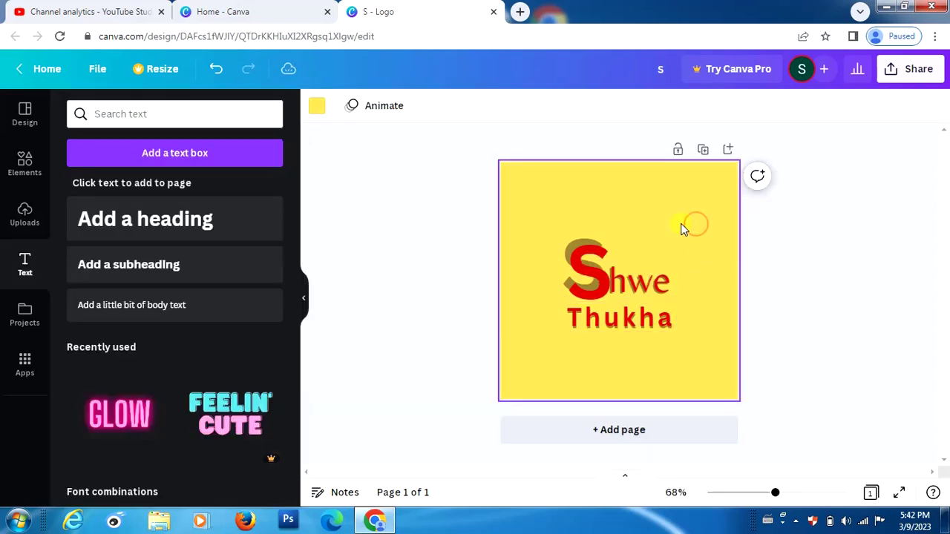
Add the recently used profile graphic with a person inside an outlined circle to the logo and color it white
{"action": "left_click", "coordinate": [26, 110]}
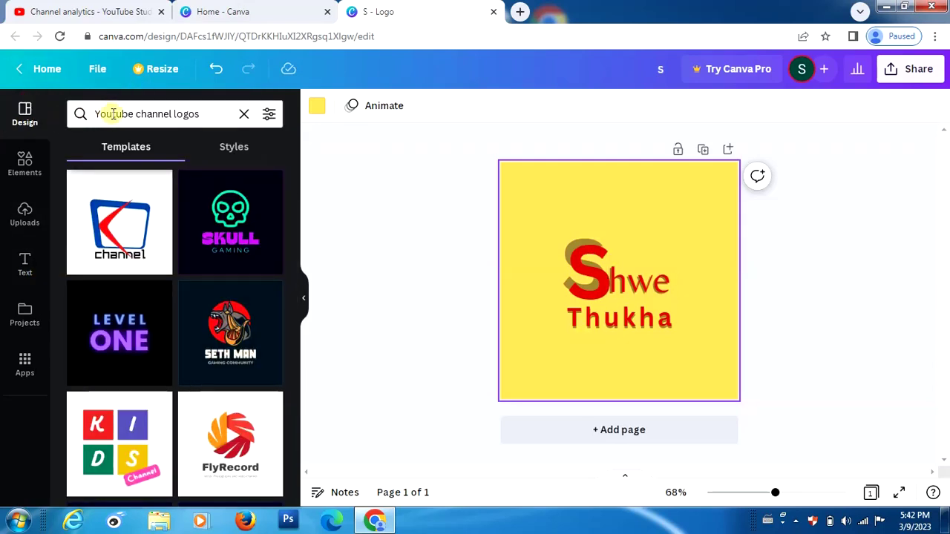
{"action": "left_click", "coordinate": [25, 164]}
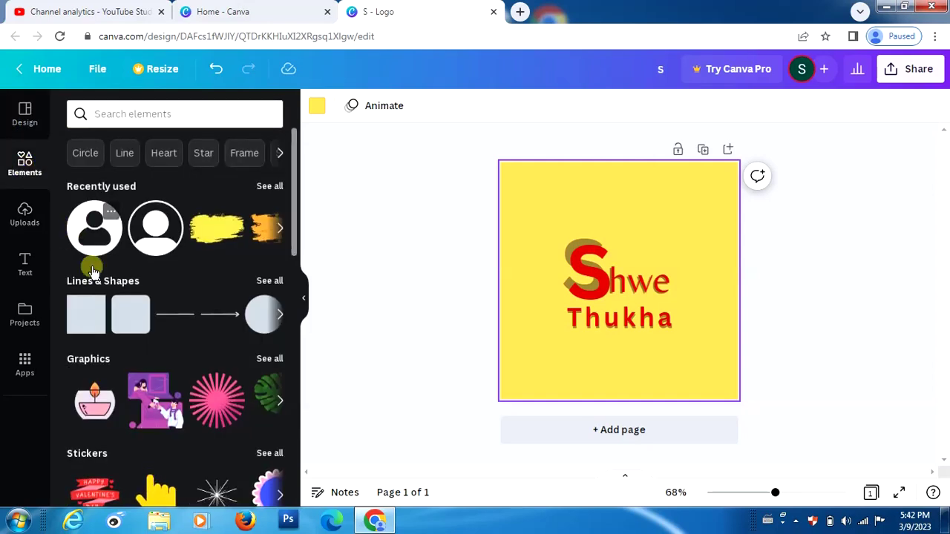
{"action": "left_click", "coordinate": [152, 236]}
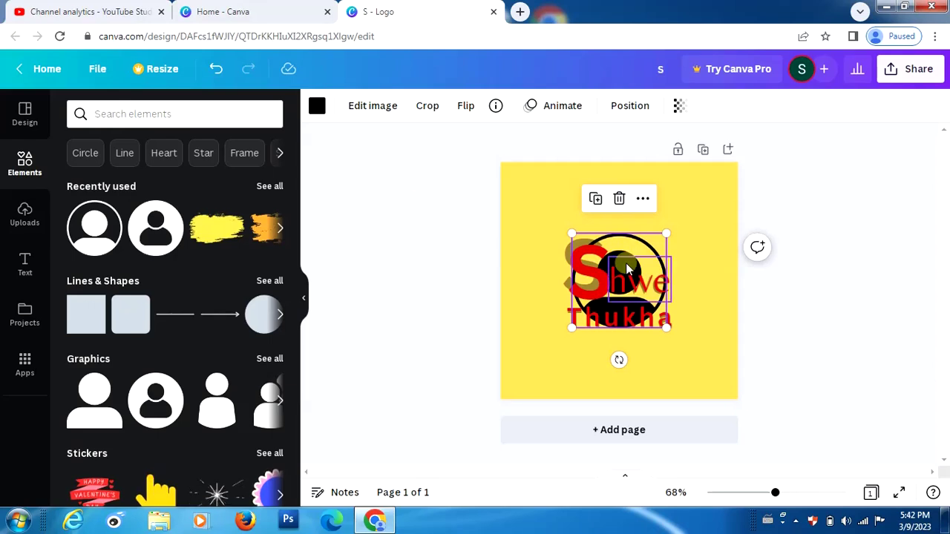
{"action": "left_click", "coordinate": [319, 110]}
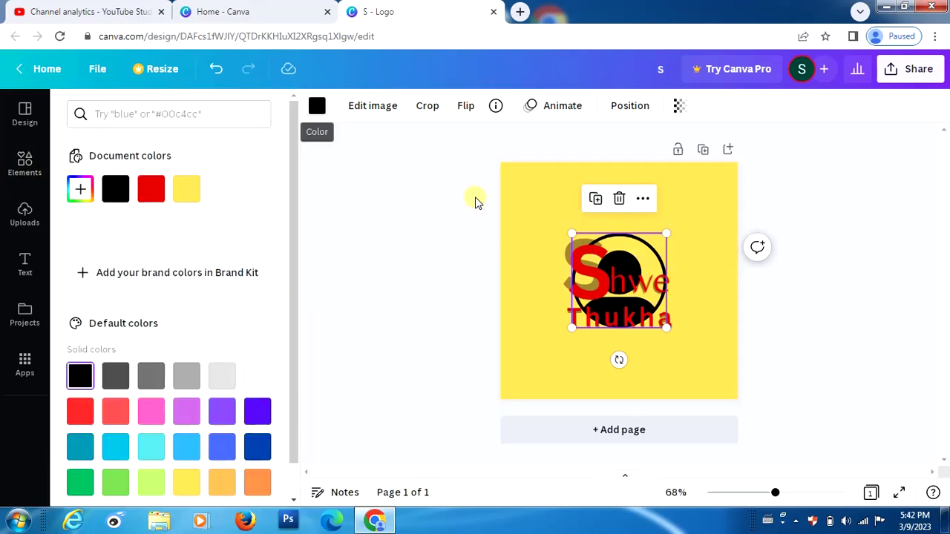
{"action": "left_click", "coordinate": [316, 112]}
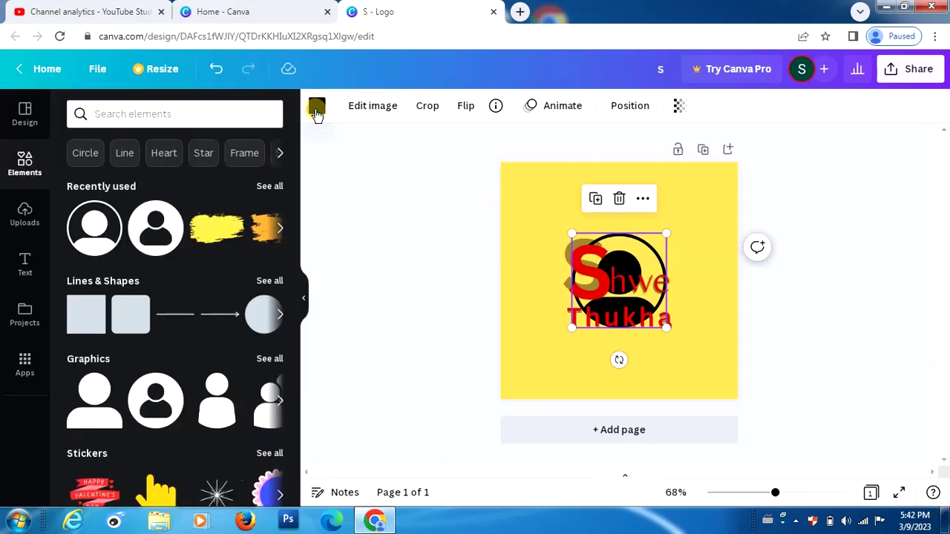
{"action": "left_click", "coordinate": [316, 112]}
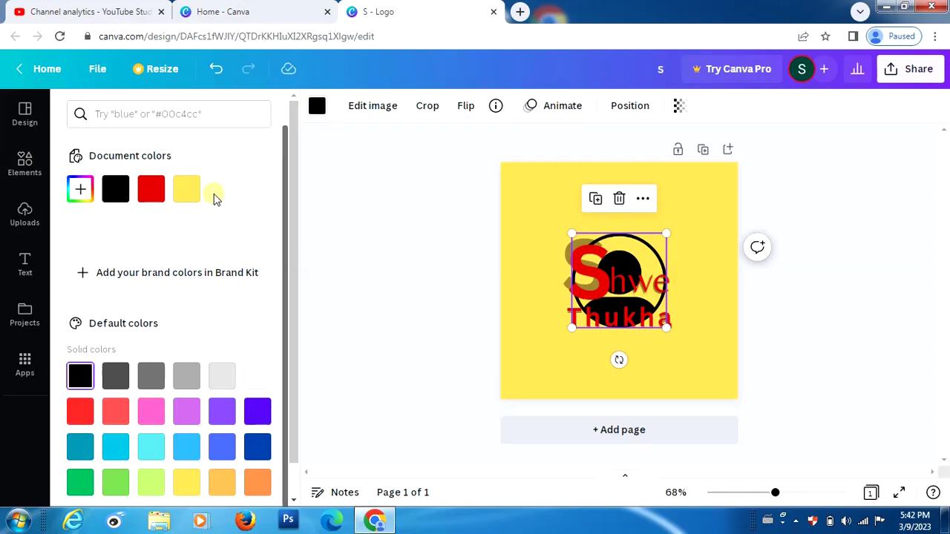
{"action": "left_click", "coordinate": [262, 380]}
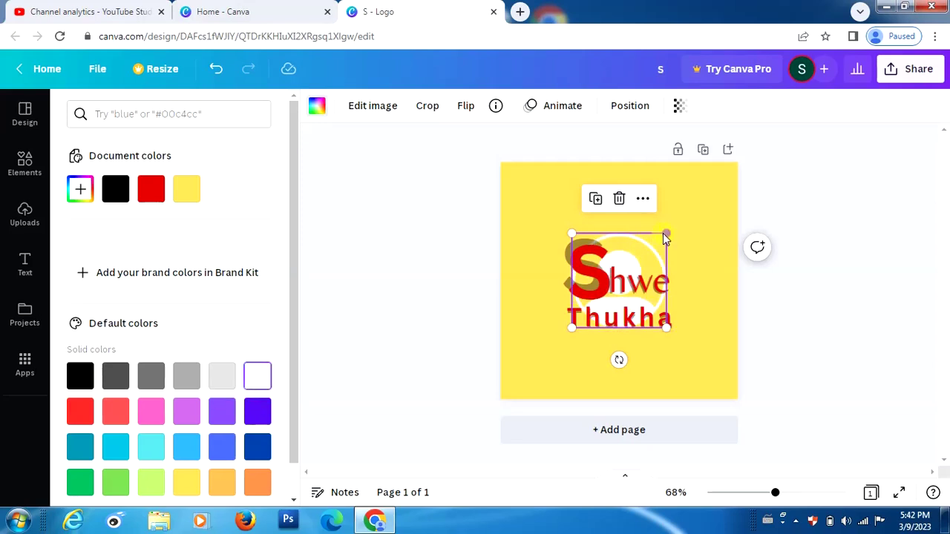
Enlarge the white profile graphic slightly and center it on the page behind the "Shwe Thukha" text
{"action": "left_click_drag", "start_coordinate": [666, 236], "coordinate": [684, 224]}
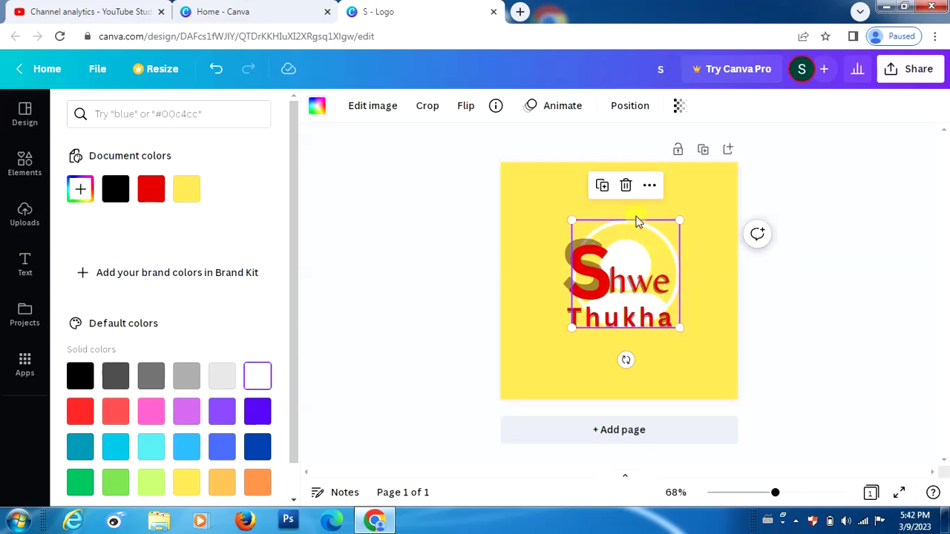
{"action": "mouse_move", "coordinate": [635, 238]}
{"action": "left_mouse_down"}
{"action": "mouse_move", "coordinate": [623, 234]}
{"action": "mouse_move", "coordinate": [634, 238]}
{"action": "mouse_move", "coordinate": [627, 243]}
{"action": "left_mouse_up"}
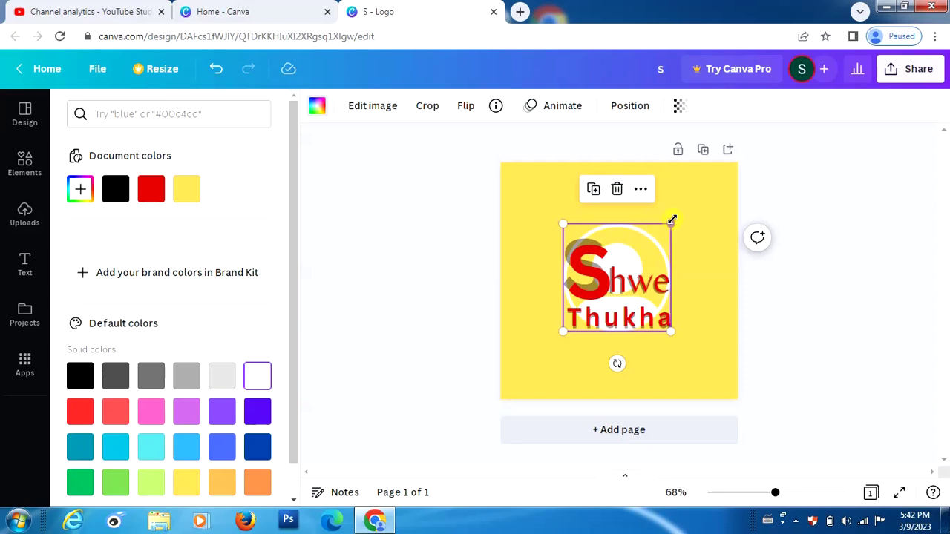
{"action": "left_click_drag", "start_coordinate": [671, 220], "coordinate": [681, 214]}
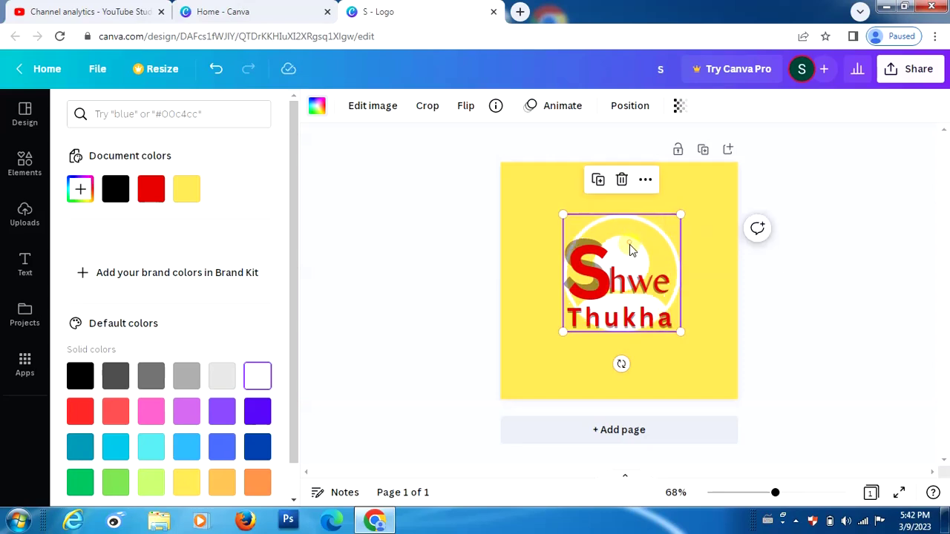
{"action": "left_click_drag", "start_coordinate": [629, 245], "coordinate": [626, 259]}
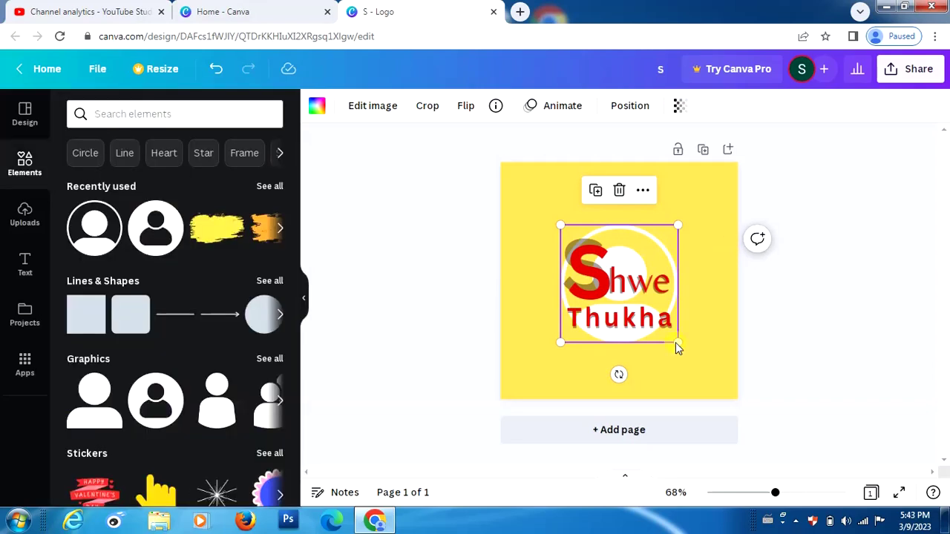
{"action": "left_click", "coordinate": [654, 379]}
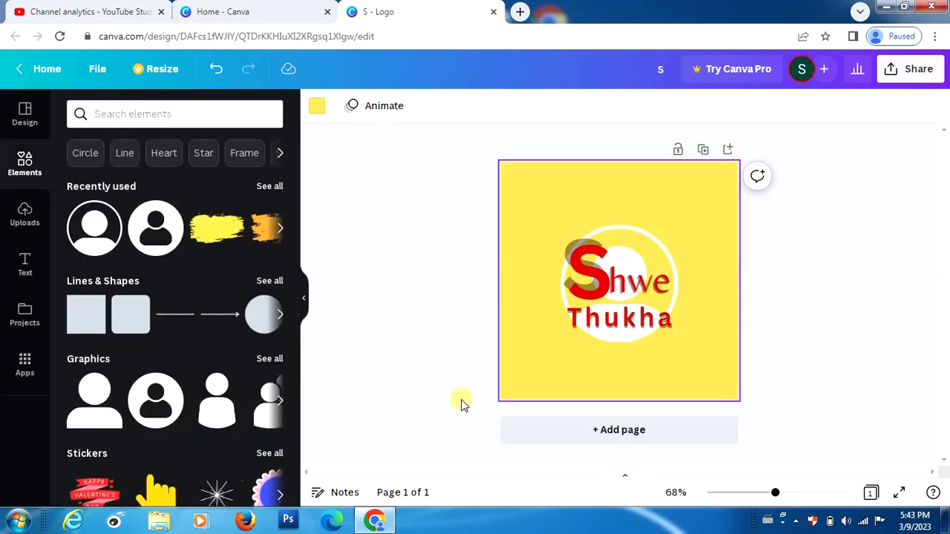
Enlarge the profile graphic further and reposition it so its outer ring surrounds both lines of lettering
{"action": "left_click", "coordinate": [643, 238]}
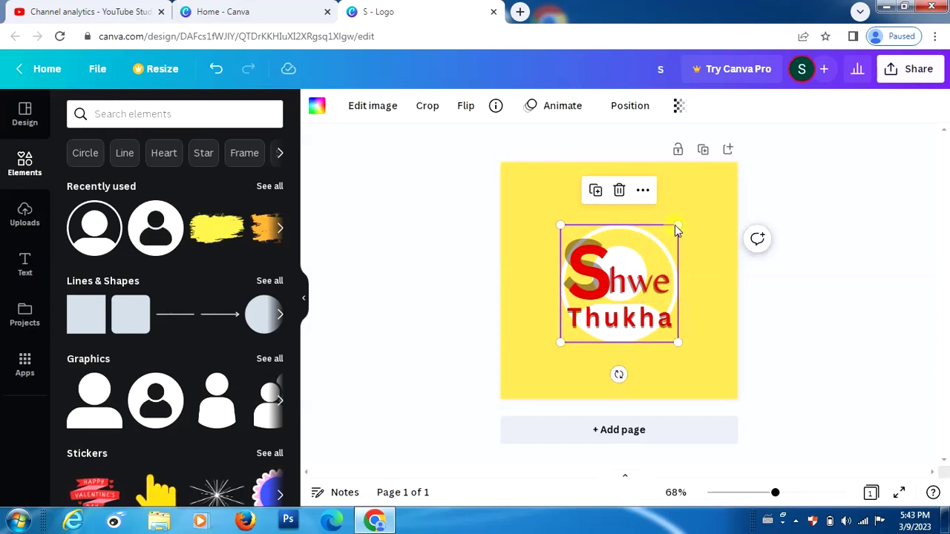
{"action": "left_click_drag", "start_coordinate": [678, 224], "coordinate": [704, 201]}
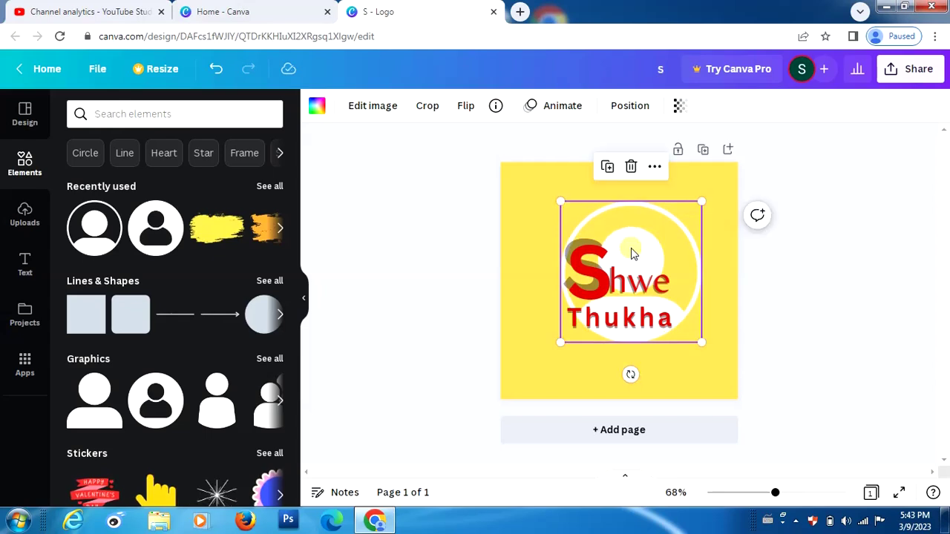
{"action": "left_click_drag", "start_coordinate": [631, 250], "coordinate": [623, 257]}
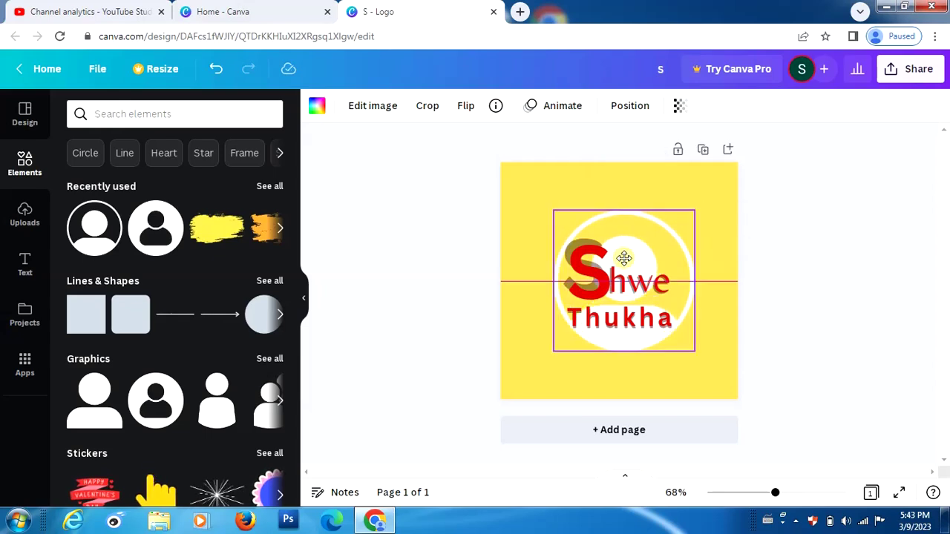
{"action": "left_click", "coordinate": [539, 320]}
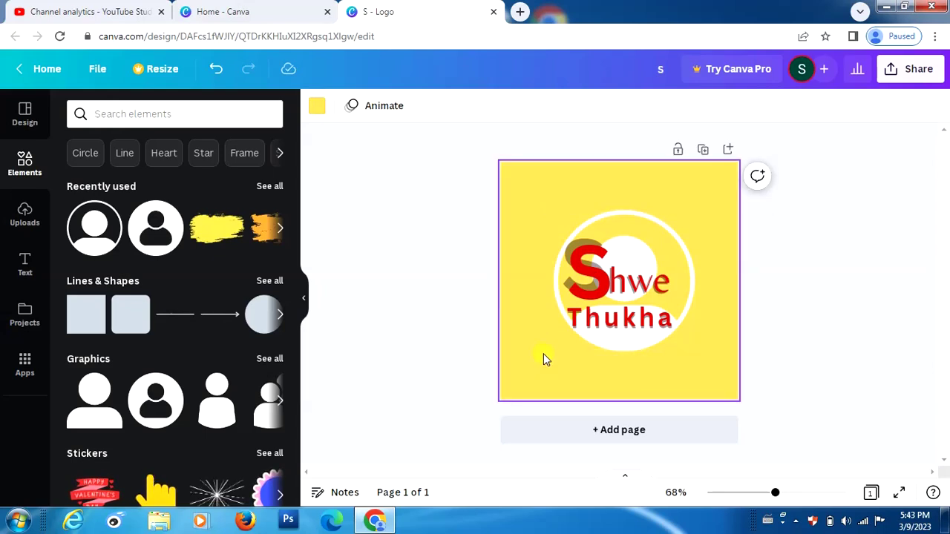
Browse the elements library for another graphic to use in the logo
{"action": "left_click", "coordinate": [120, 113]}
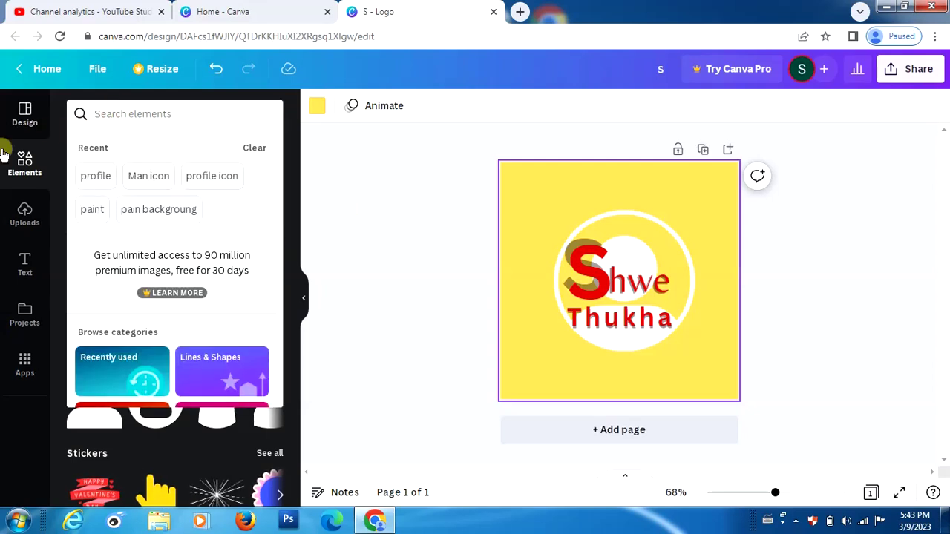
{"action": "left_click", "coordinate": [22, 162]}
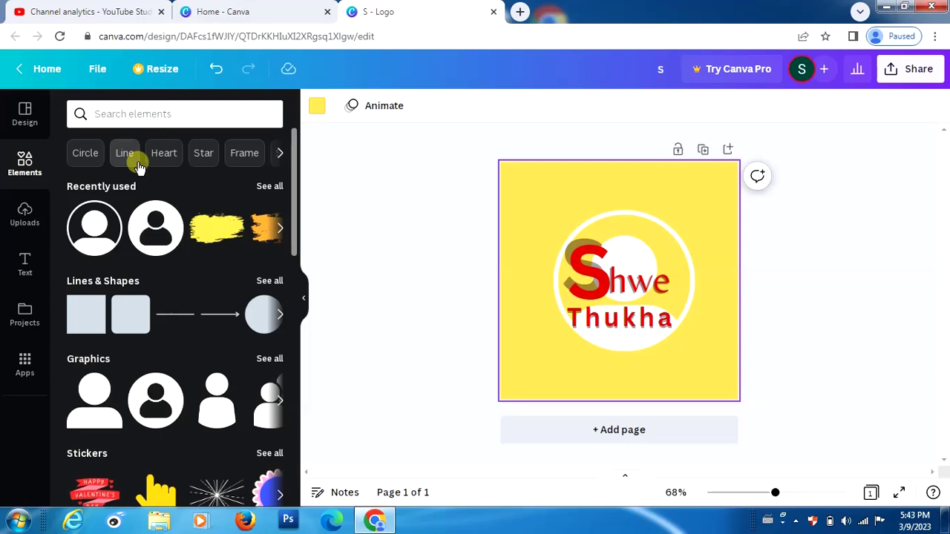